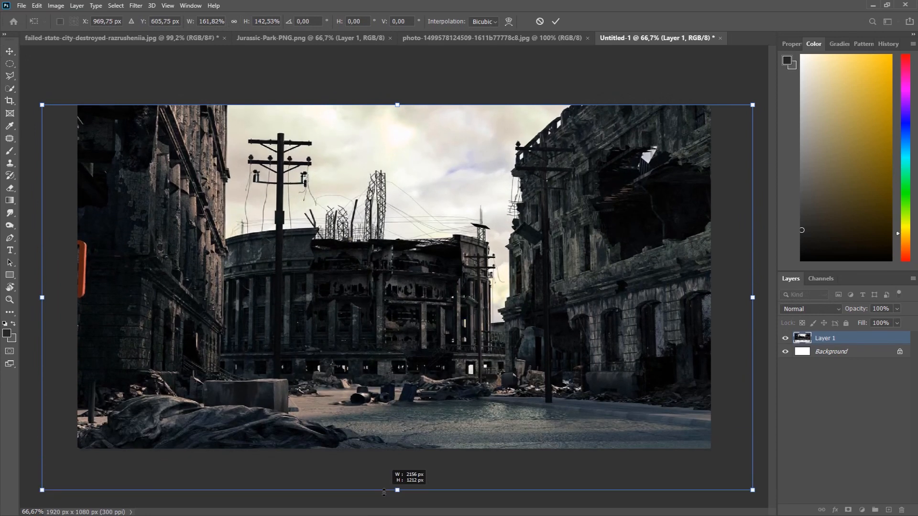
Widen the ruined city photo to about 2208 px, apply the transform, and rename its layer "building".
drag(42, 298, 24, 297)
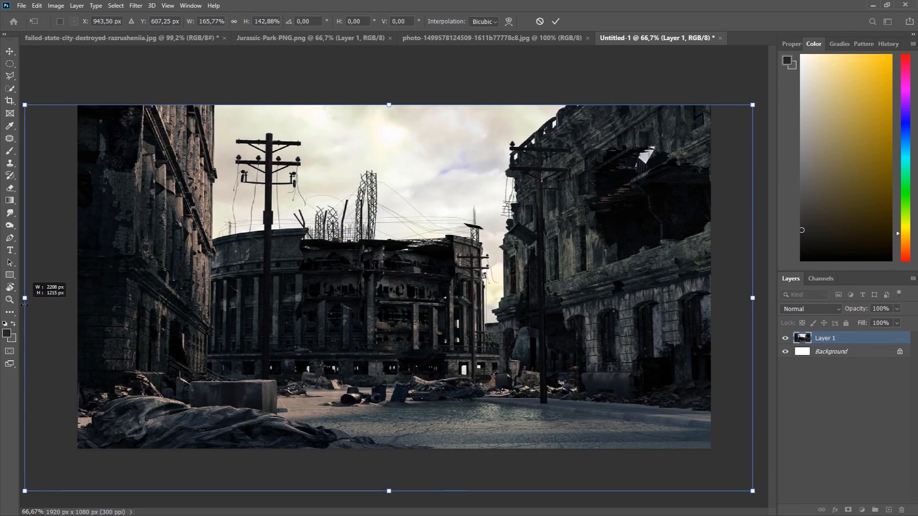
click(555, 21)
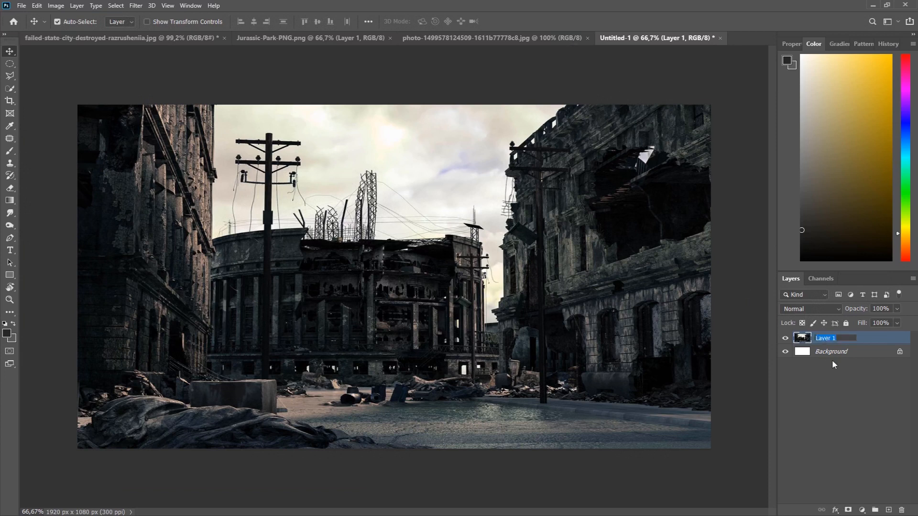
text(building)
key(Return)
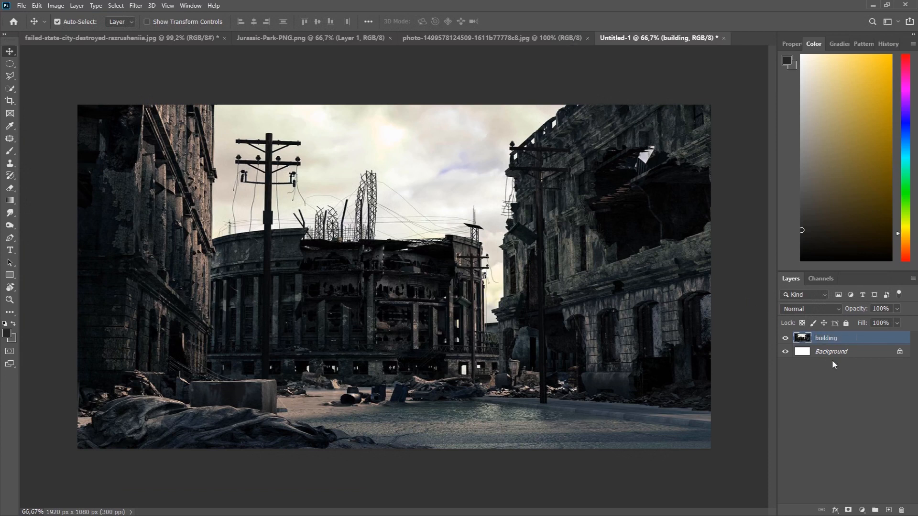
Select the sky with Color Range at fuzziness 70, adding several sky tones to the sampled colors.
click(137, 6)
mouse_move(115, 6)
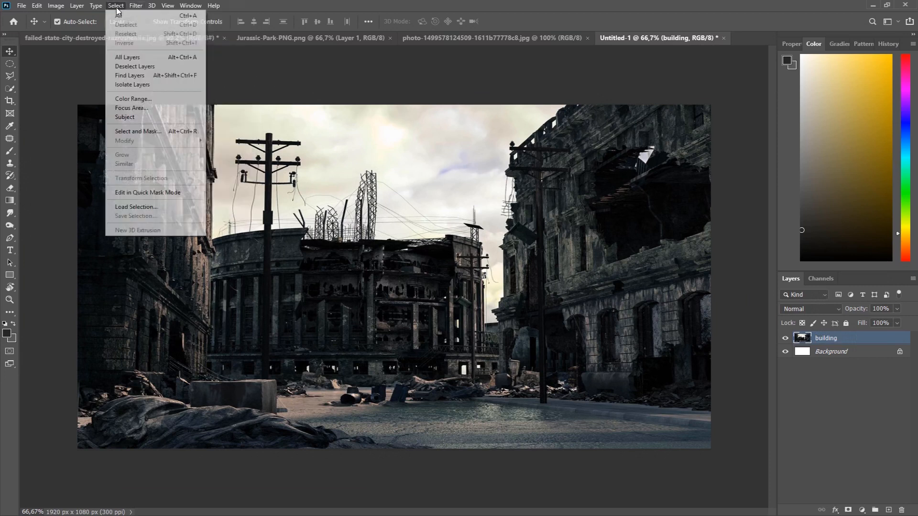
click(134, 98)
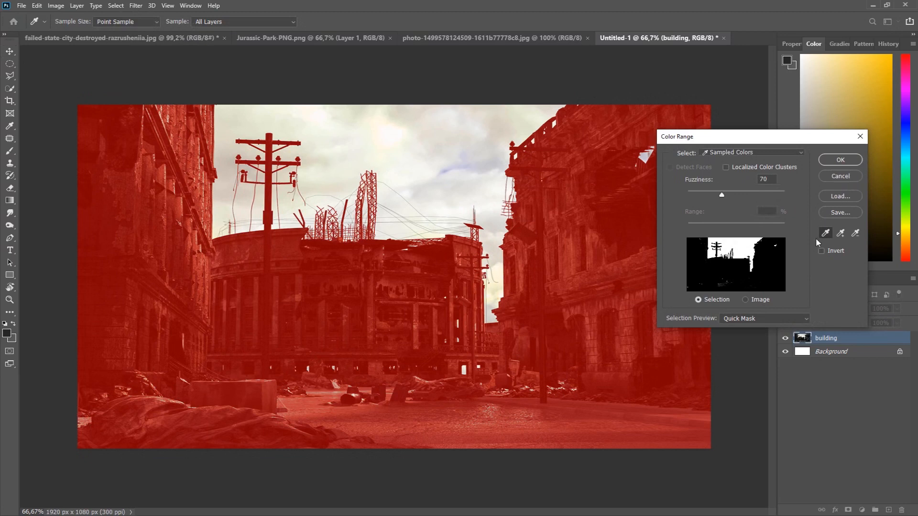
click(840, 234)
click(468, 156)
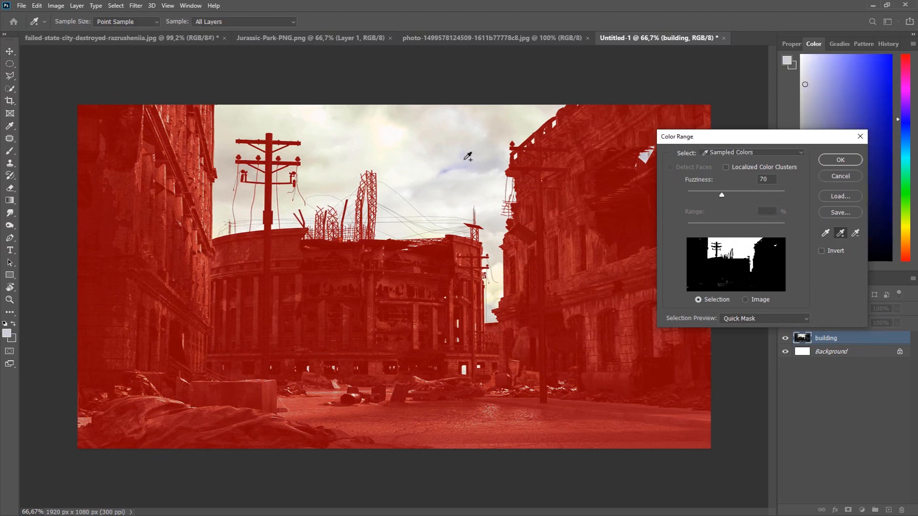
click(437, 152)
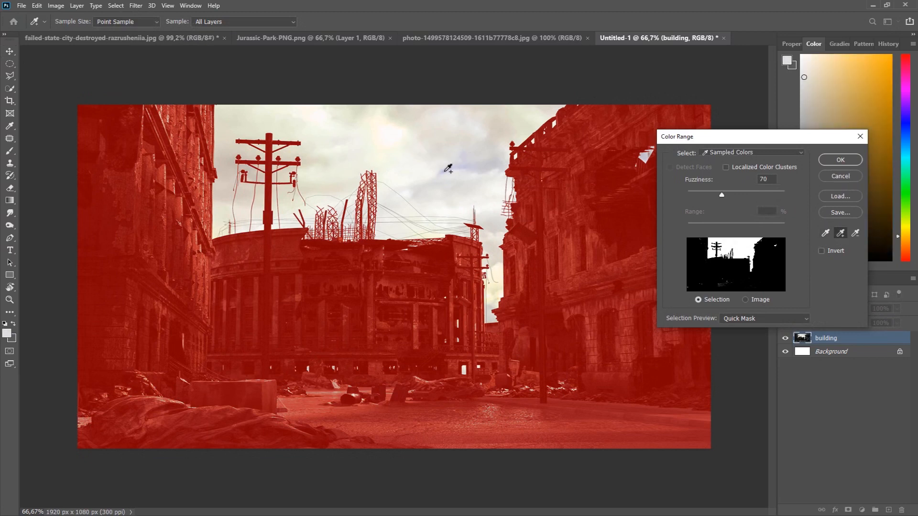
click(459, 153)
click(359, 127)
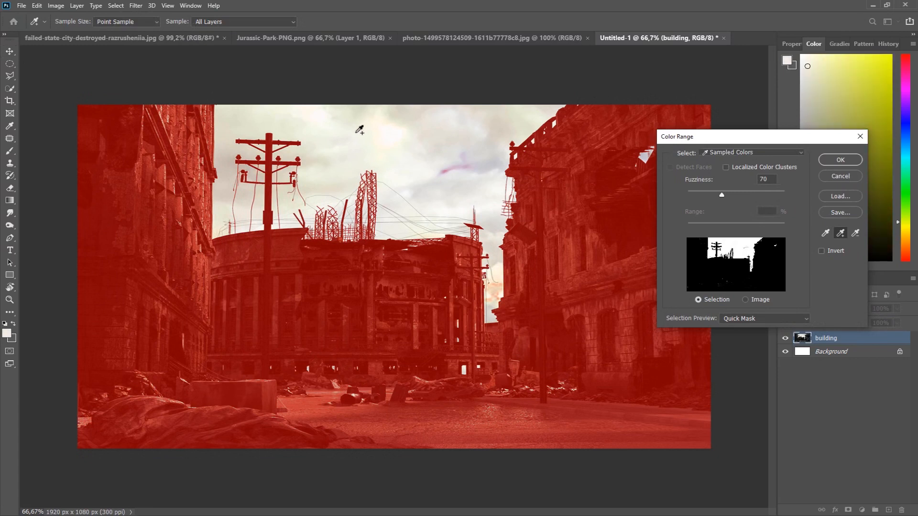
click(230, 187)
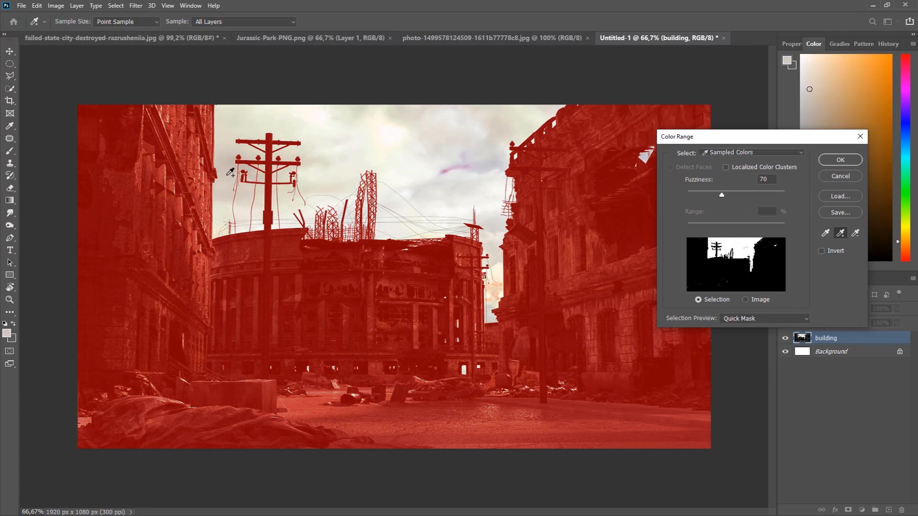
click(851, 162)
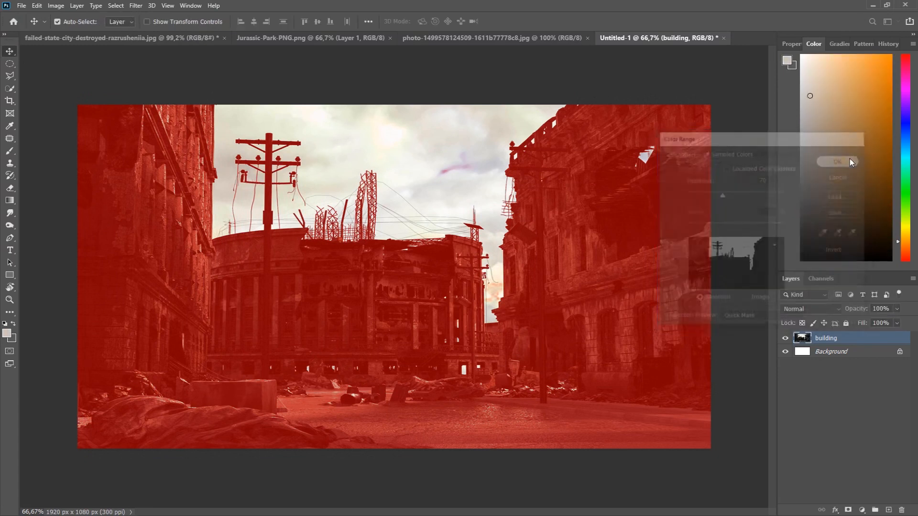
Subtract the stray areas on the left building and the lower street from the selection using the Rectangular Marquee.
click(10, 63)
click(40, 66)
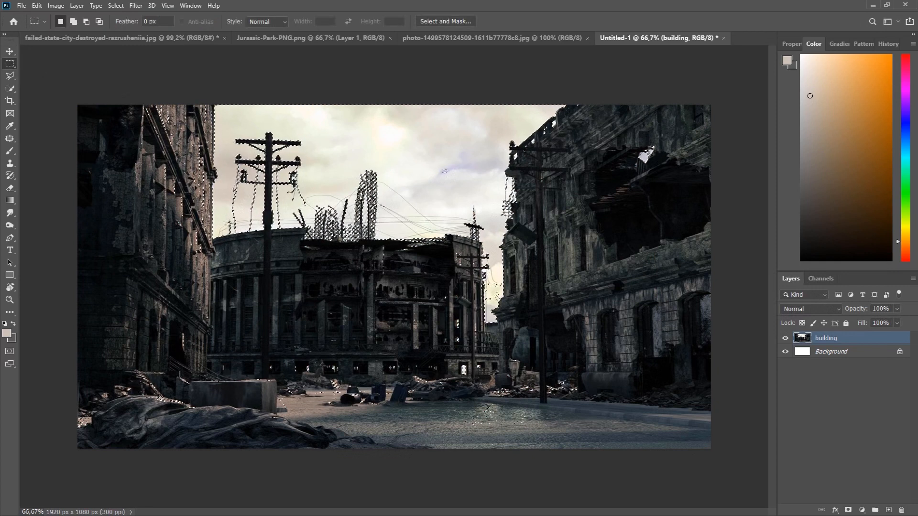
key(alt)
drag(123, 104, 207, 297)
drag(145, 105, 213, 181)
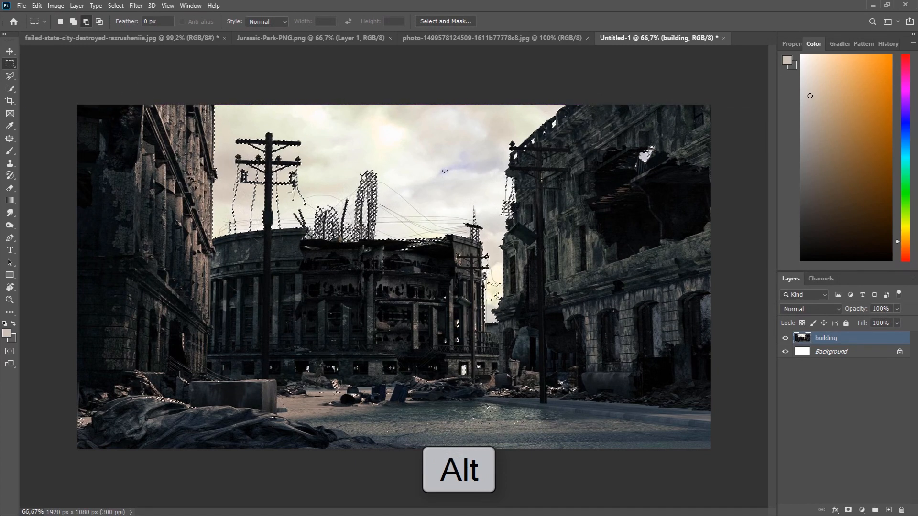
drag(225, 332, 386, 451)
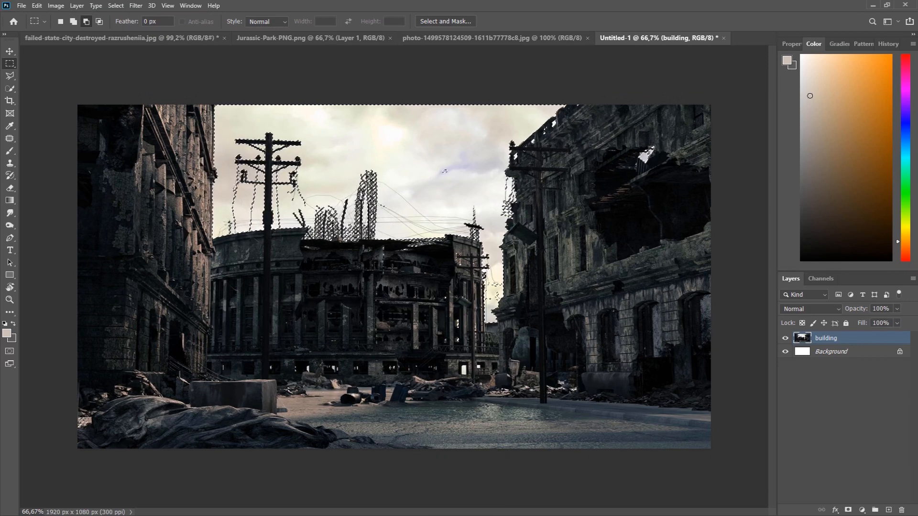
Invert the sky selection and turn it into a layer mask on the building layer.
click(116, 5)
click(126, 45)
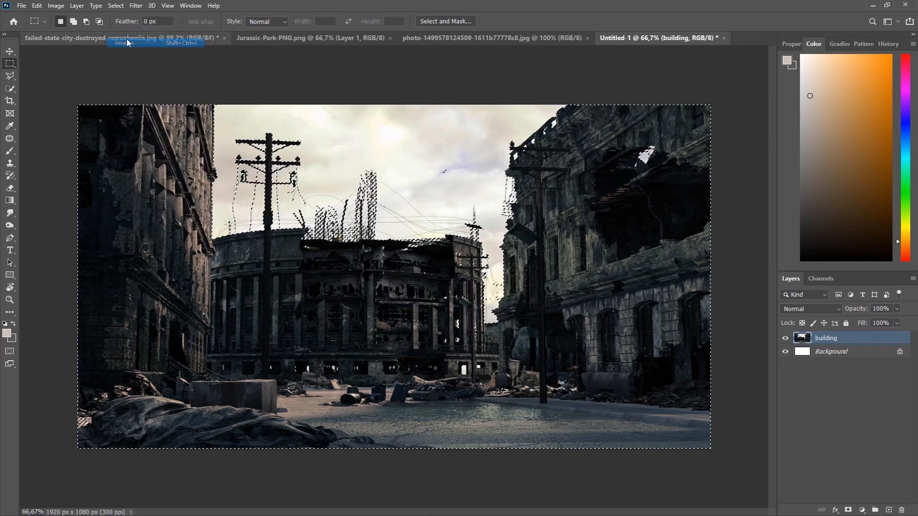
click(849, 510)
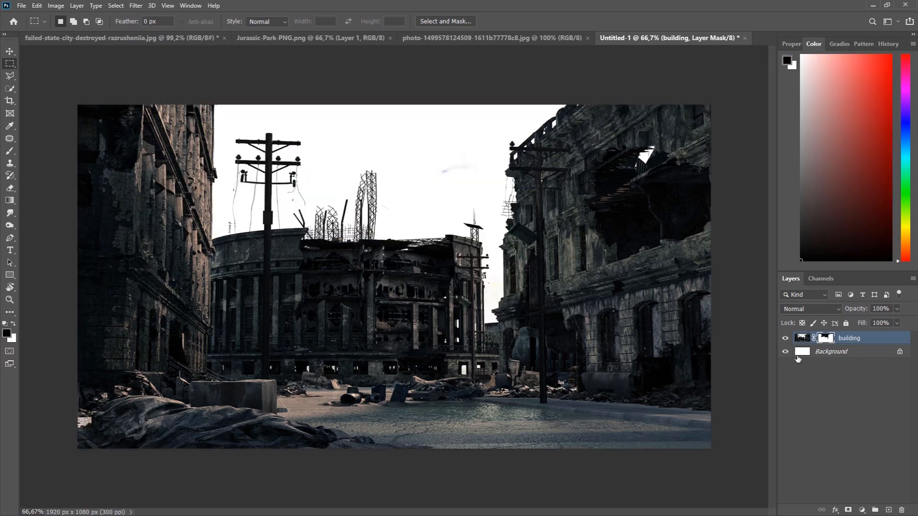
click(786, 352)
click(786, 352)
Crop the image to the existing canvas bounds with Delete Cropped Pixels enabled.
click(9, 100)
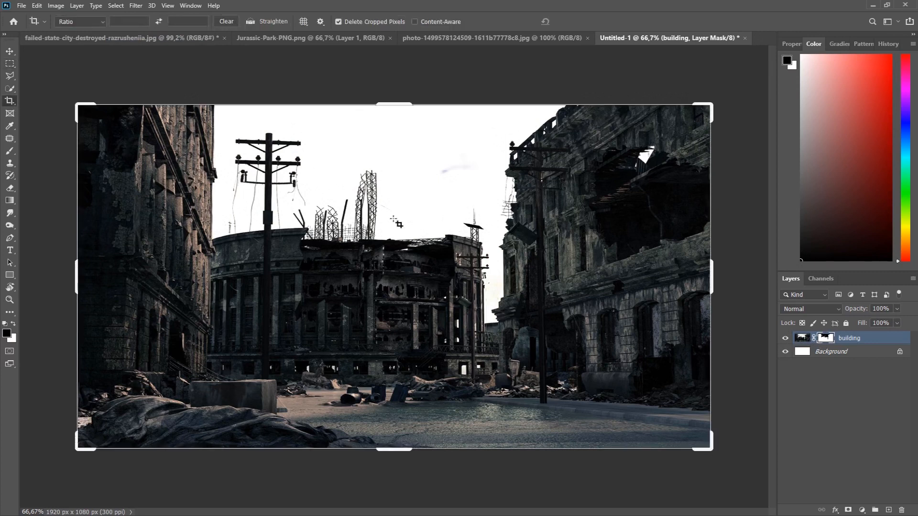
mouse_move(398, 447)
mouse_down()
mouse_move(390, 436)
mouse_move(406, 450)
mouse_move(398, 446)
mouse_up()
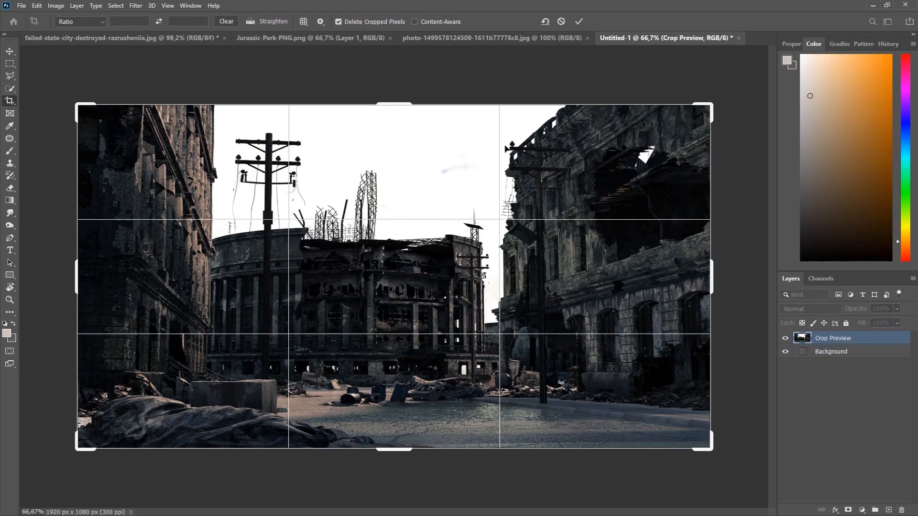
click(578, 22)
Apply the building layer's mask permanently and defringe the layer's edges by 3 pixels.
right_click(821, 338)
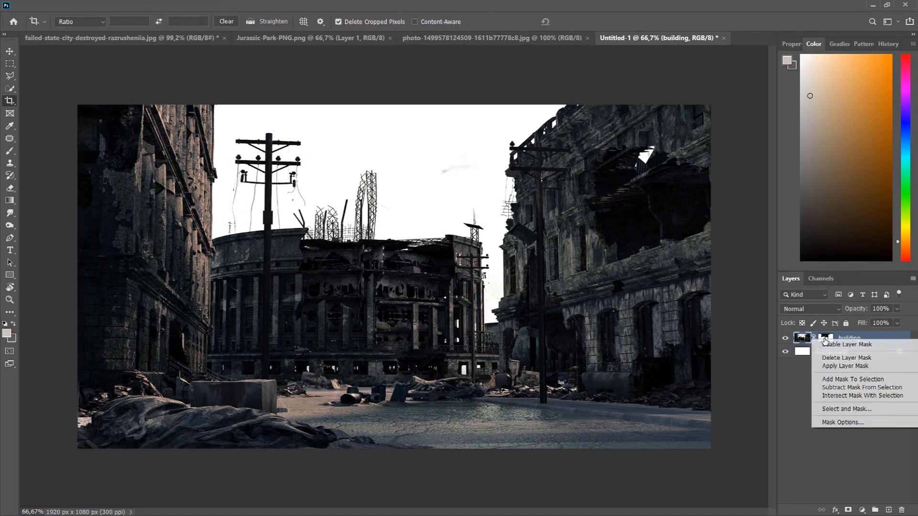
click(844, 366)
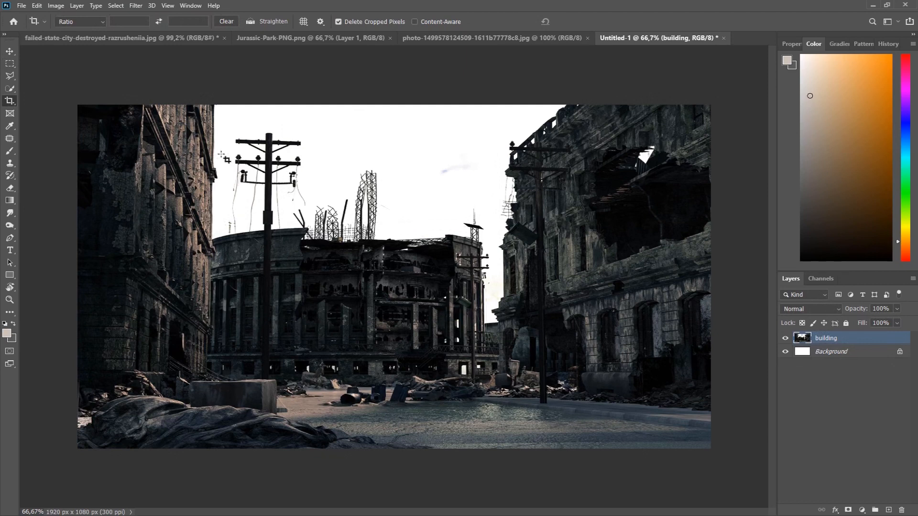
click(77, 6)
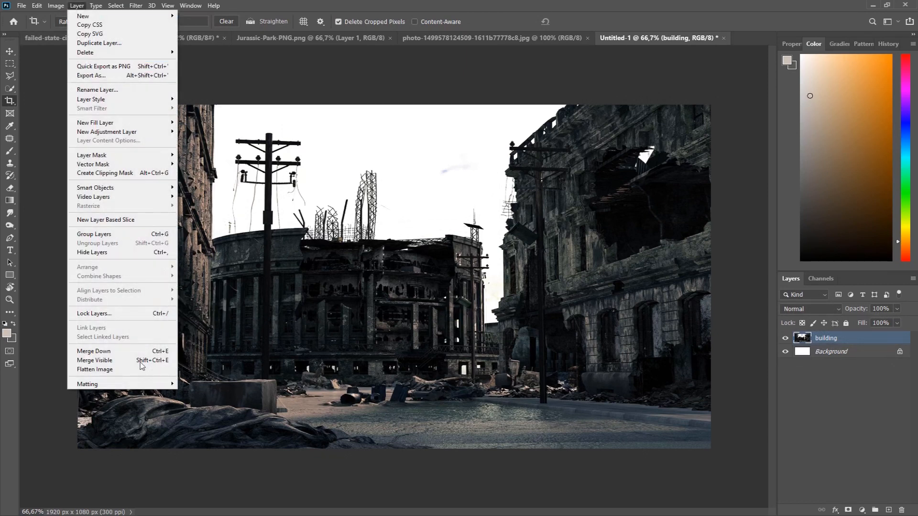
mouse_move(138, 385)
click(196, 393)
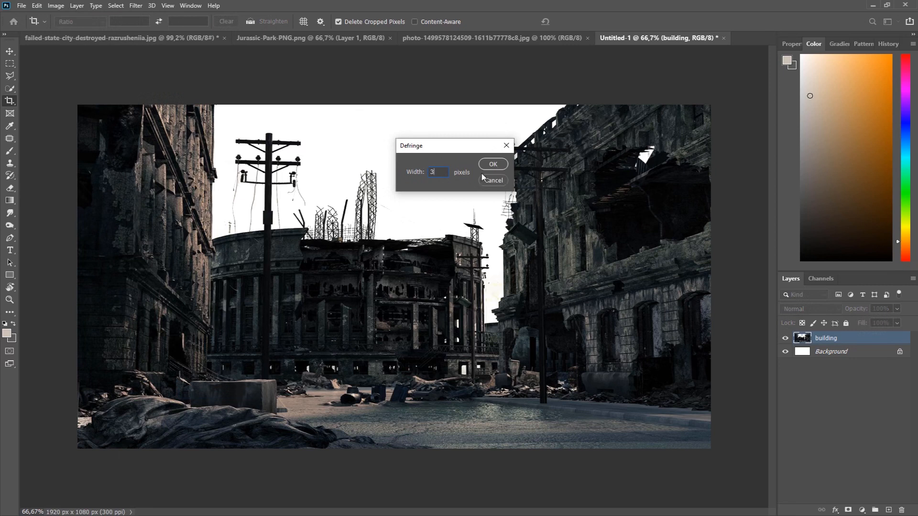
click(494, 165)
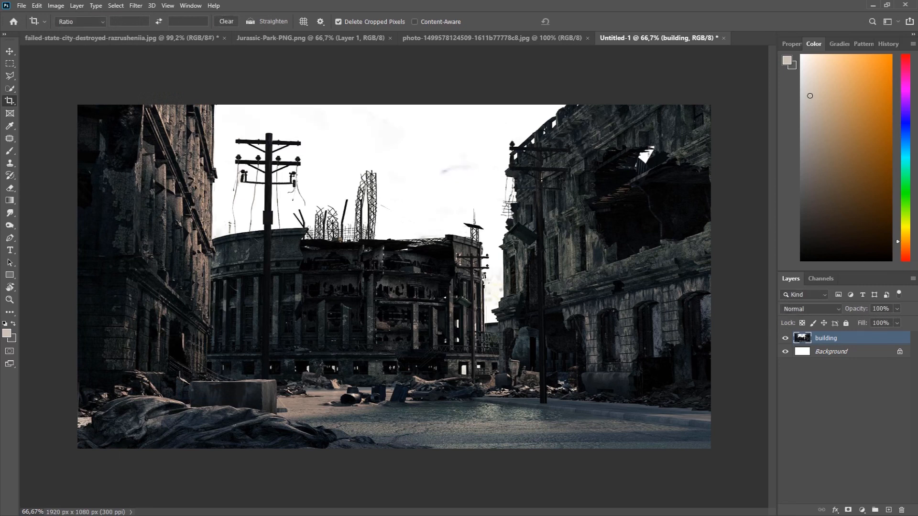
Add a Brightness/Contrast adjustment clipped to the building layer, with brightness -14 and contrast 40.
click(786, 352)
click(861, 511)
click(858, 377)
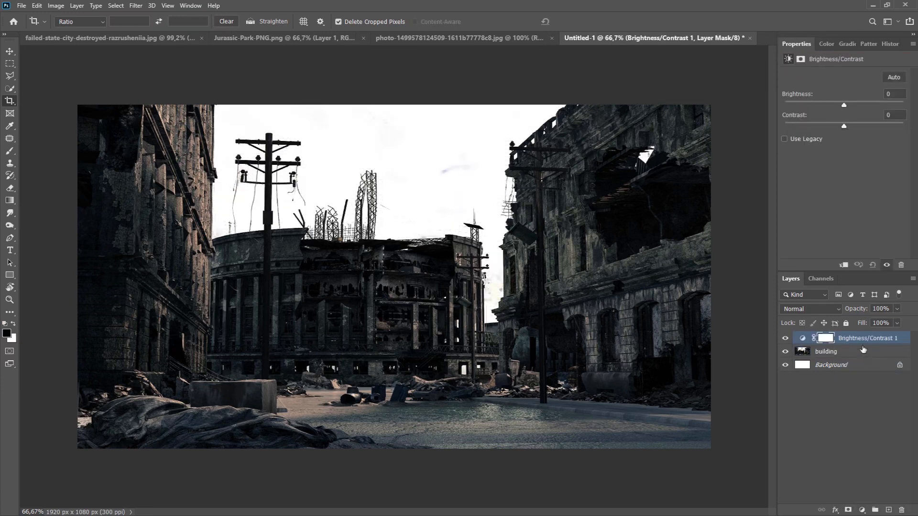
click(844, 265)
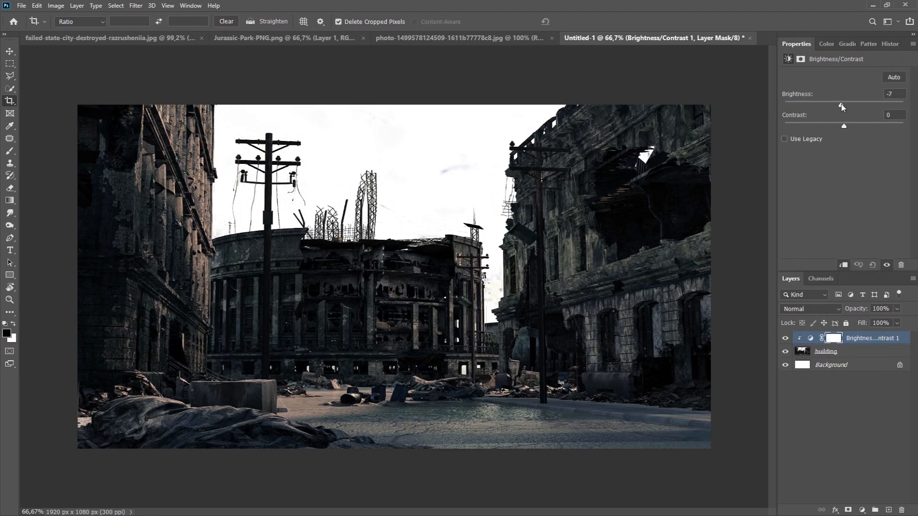
drag(842, 108, 868, 128)
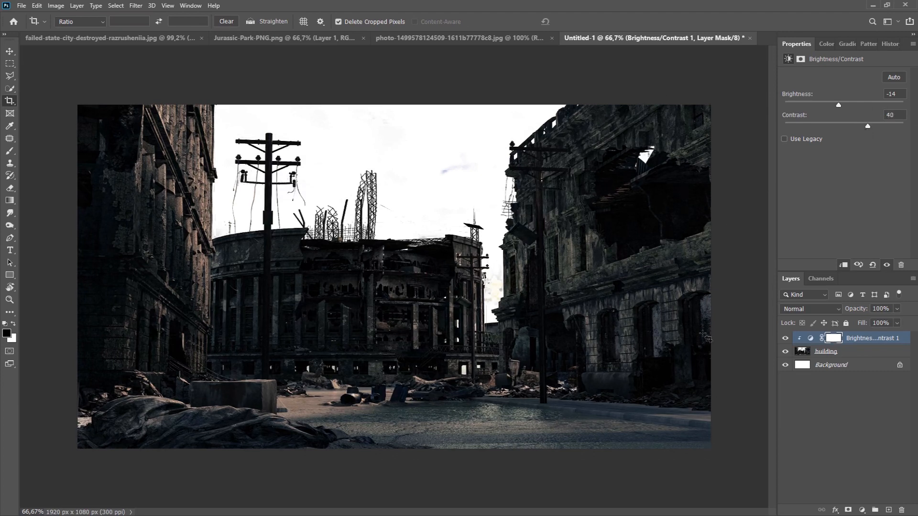
Bring the full moon sky photo into the Untitled-1 composite and place its layer beneath the building layer.
click(386, 38)
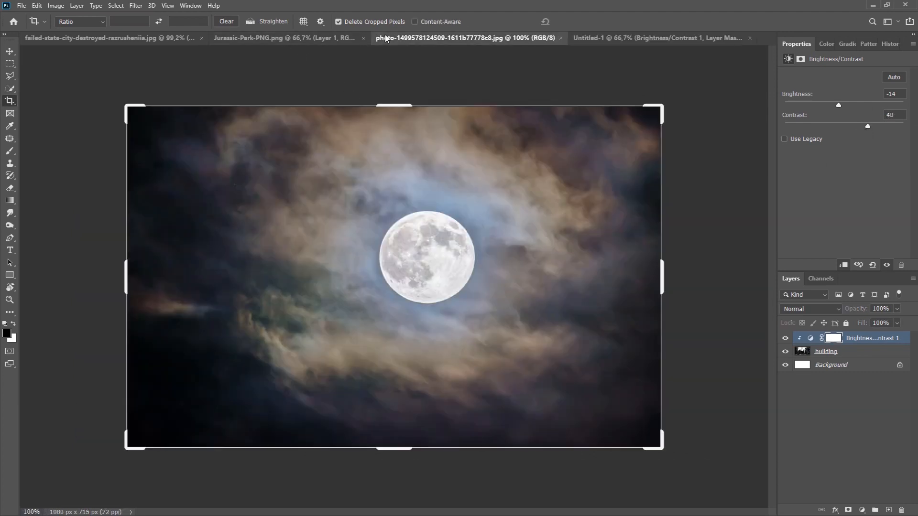
click(10, 52)
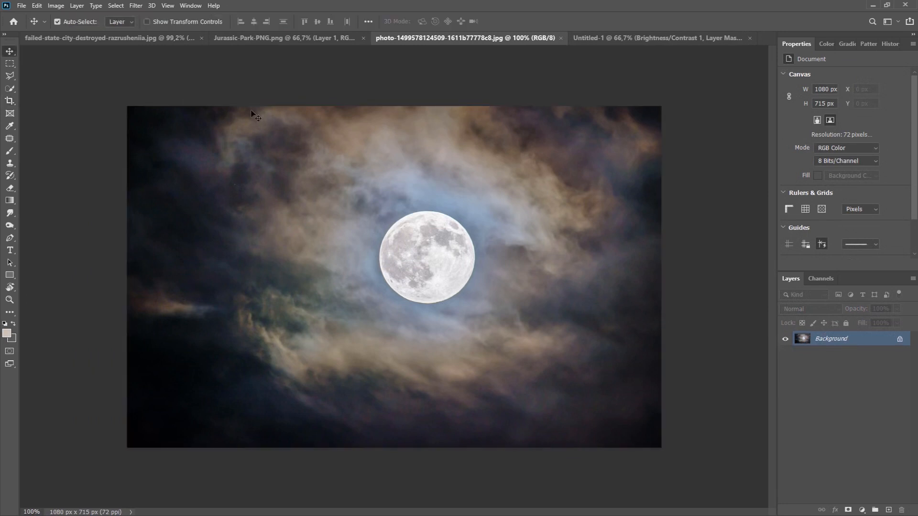
drag(337, 134, 274, 216)
drag(789, 342, 793, 372)
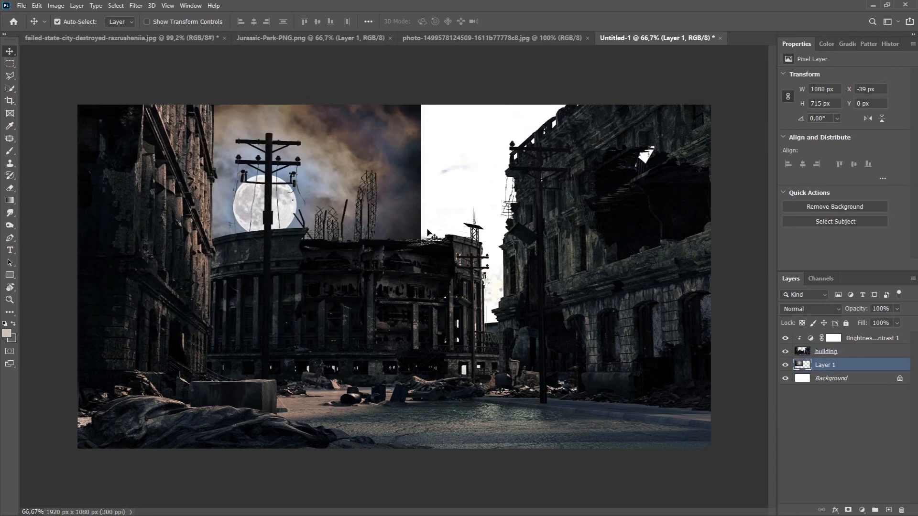
Scale the moon sky layer to about 234% and position it so the moon sits behind the left utility pole.
key(ctrl+t)
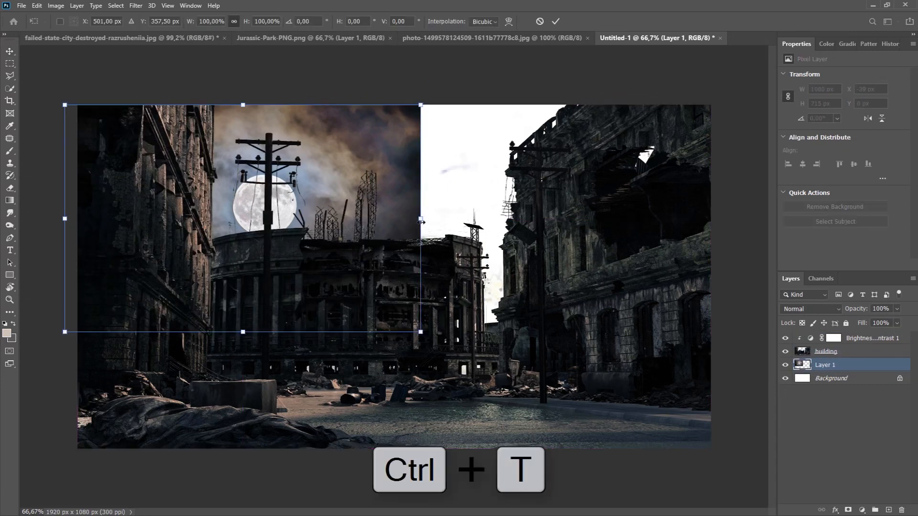
drag(420, 222, 711, 219)
drag(430, 427, 431, 497)
drag(534, 360, 417, 303)
drag(652, 205, 755, 205)
drag(681, 236, 611, 248)
drag(685, 486, 620, 444)
drag(441, 287, 483, 317)
drag(662, 475, 696, 497)
drag(593, 398, 572, 374)
mouse_move(573, 375)
mouse_down()
mouse_move(565, 359)
mouse_move(563, 389)
mouse_up()
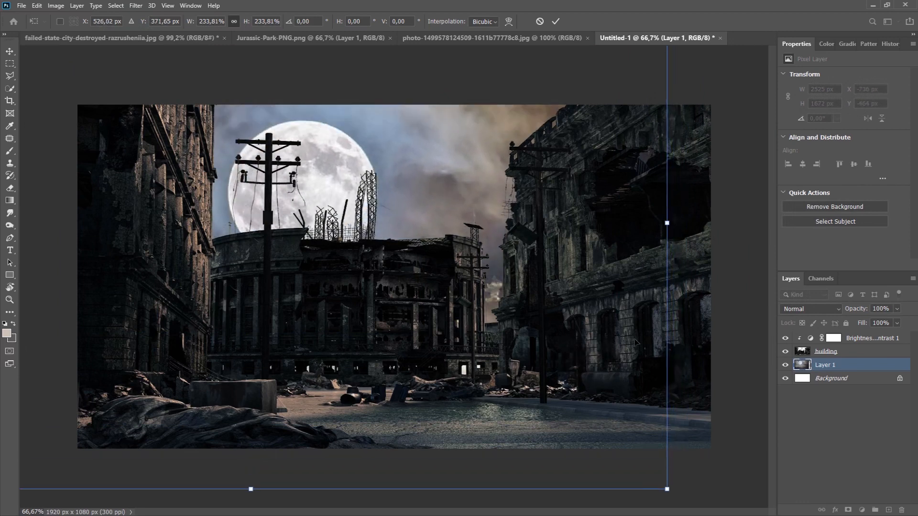
click(556, 21)
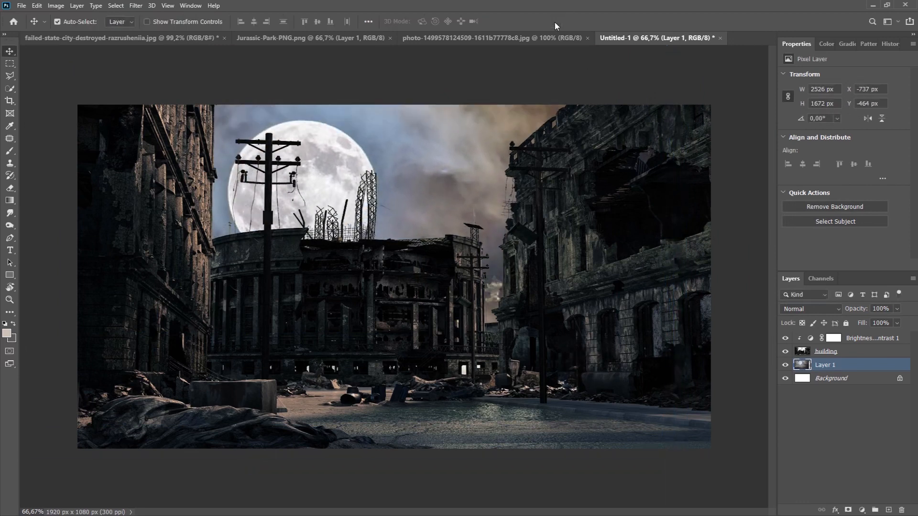
Remove the leftover sky specks between the central and right buildings on the building layer using a marquee deletion and the Eraser.
click(797, 355)
key(m)
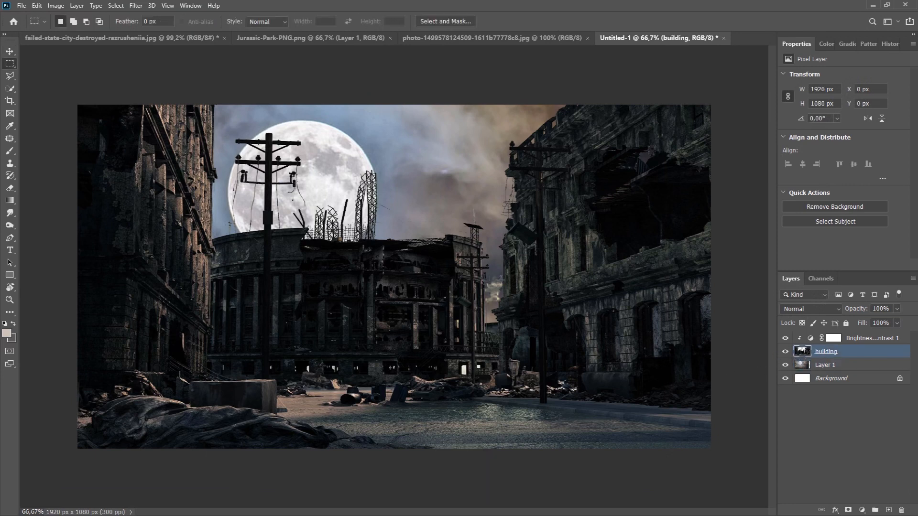
drag(503, 274, 488, 296)
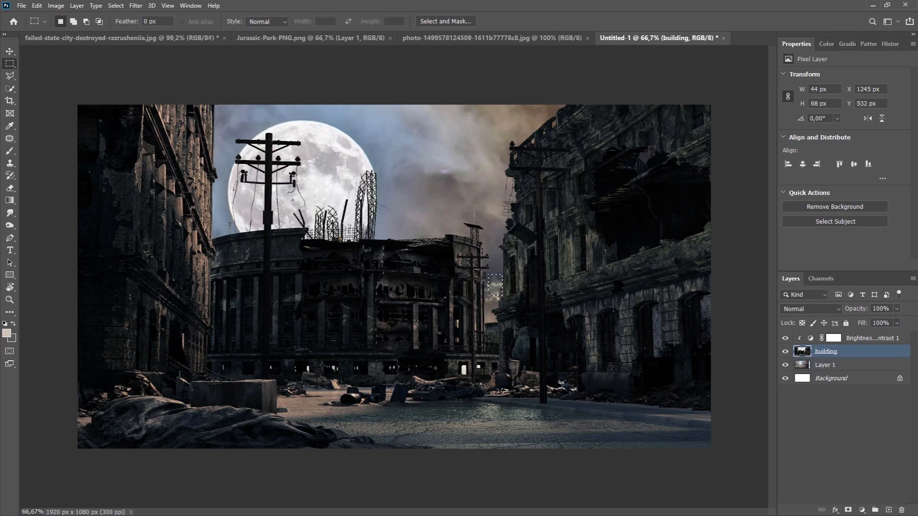
key(Delete)
click(486, 304)
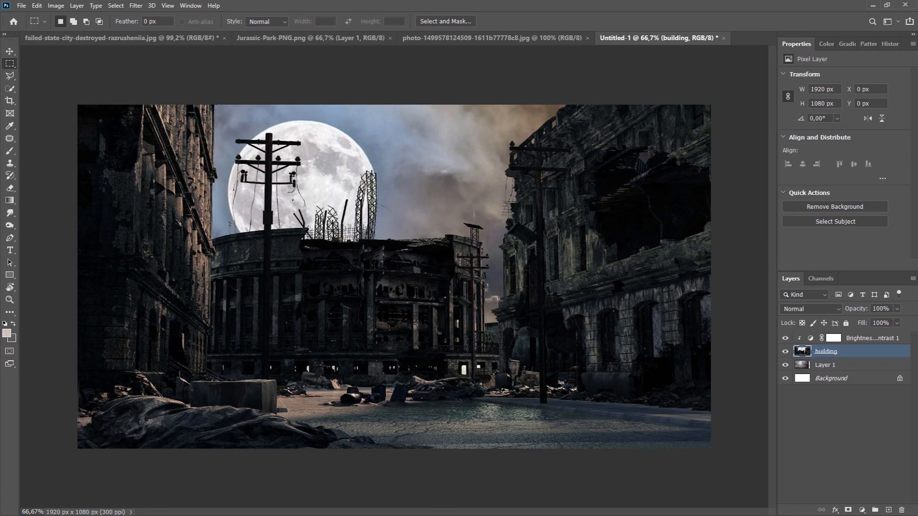
key(e)
drag(495, 294, 492, 293)
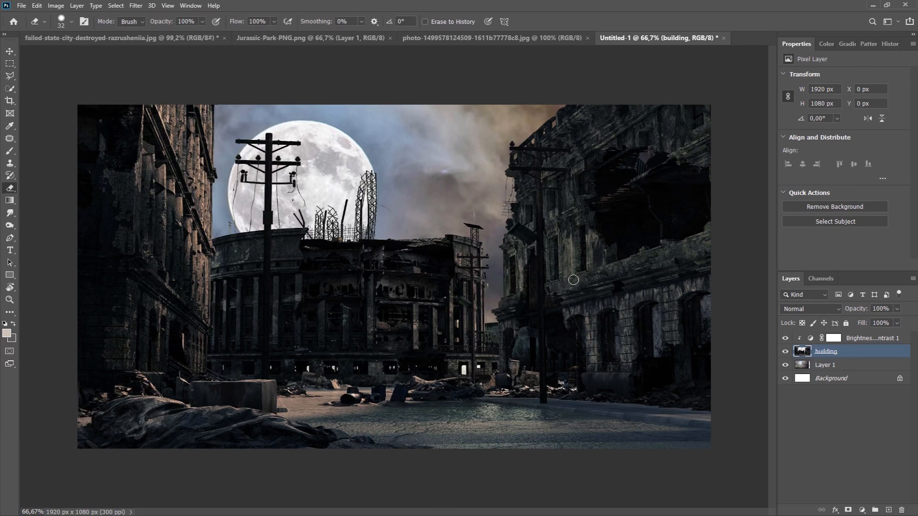
Rename the sky layer to moon and shift it about 32 px to the right behind the ruins.
double_click(829, 367)
text(molon)
key(Return)
key(v)
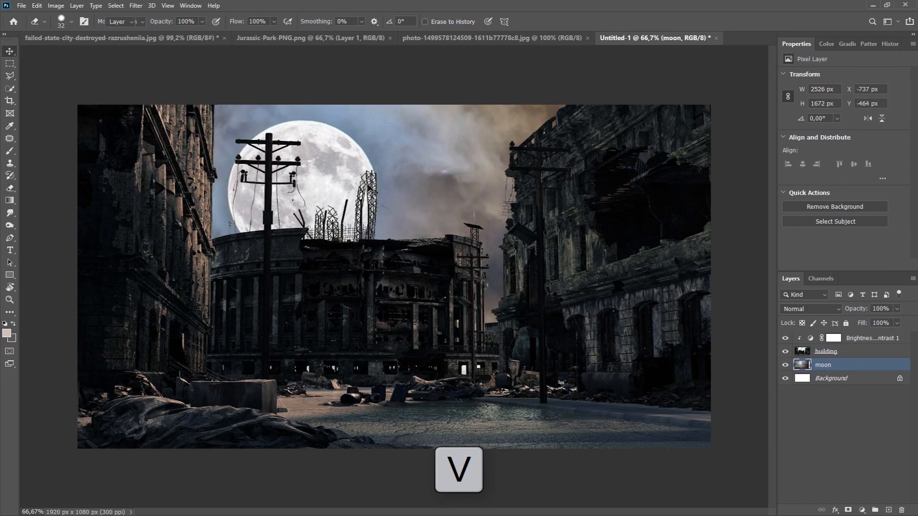
drag(345, 174, 356, 175)
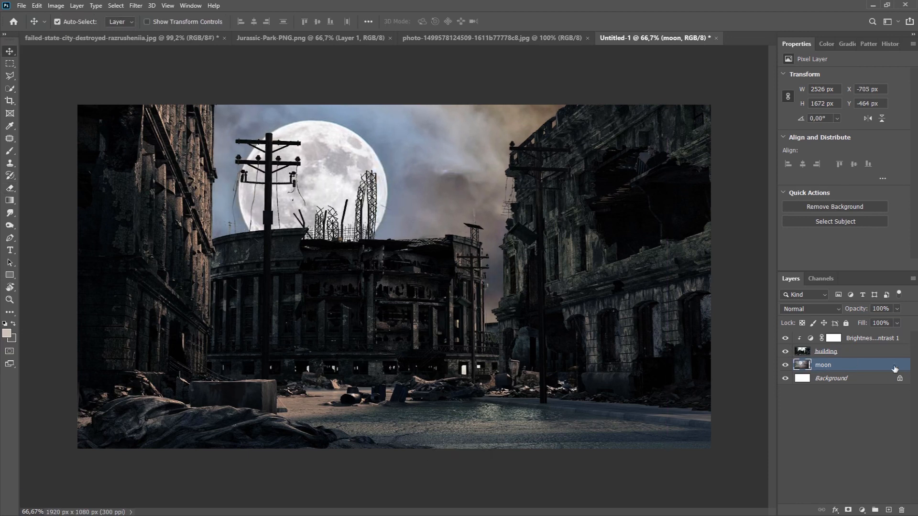
Bring the T-rex from Jurassic-Park-PNG.png into the Untitled-1 composite above the building's adjustment layer and move it to the street's center.
click(877, 340)
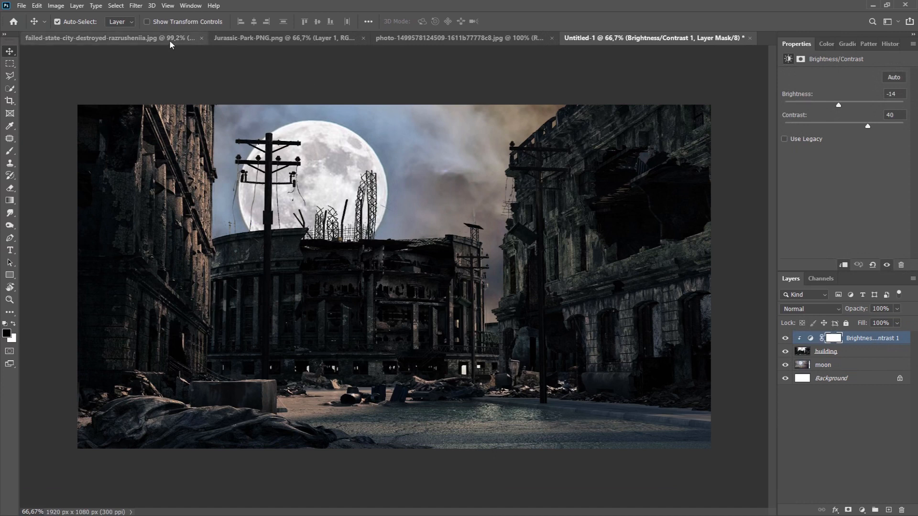
click(227, 39)
drag(310, 138, 425, 100)
drag(471, 163, 435, 251)
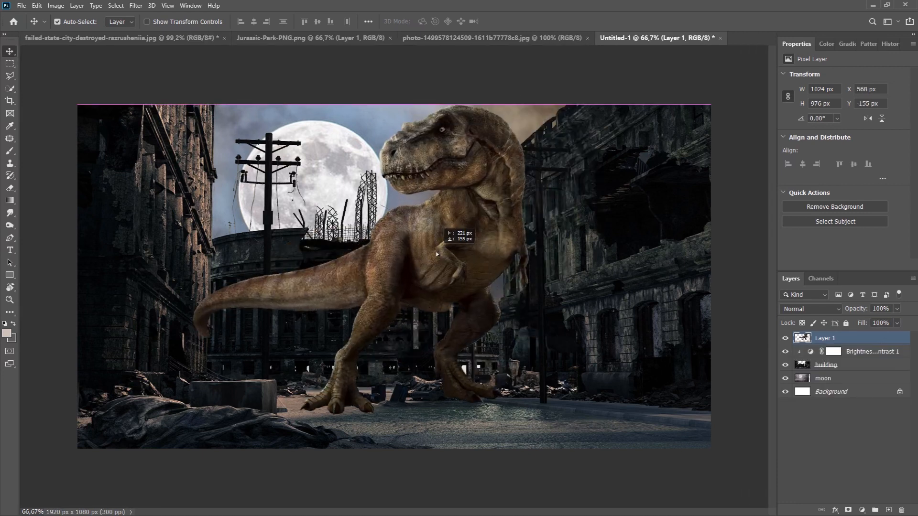
Scale the T-rex layer to about 82% and position it standing on the street beside the moon.
key(ctrl+t)
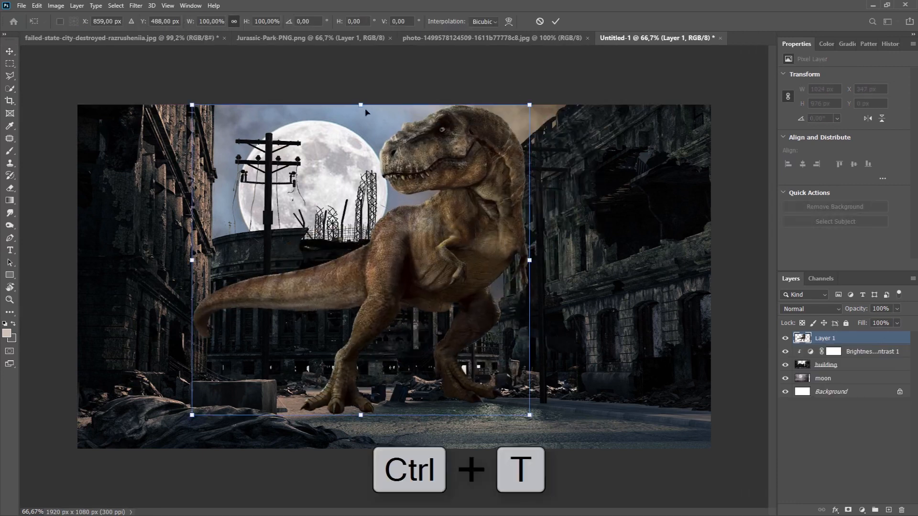
drag(361, 105, 363, 179)
drag(428, 277, 439, 288)
mouse_move(501, 309)
mouse_down()
mouse_move(526, 293)
mouse_move(504, 295)
mouse_up()
drag(471, 295, 500, 300)
drag(461, 293, 456, 290)
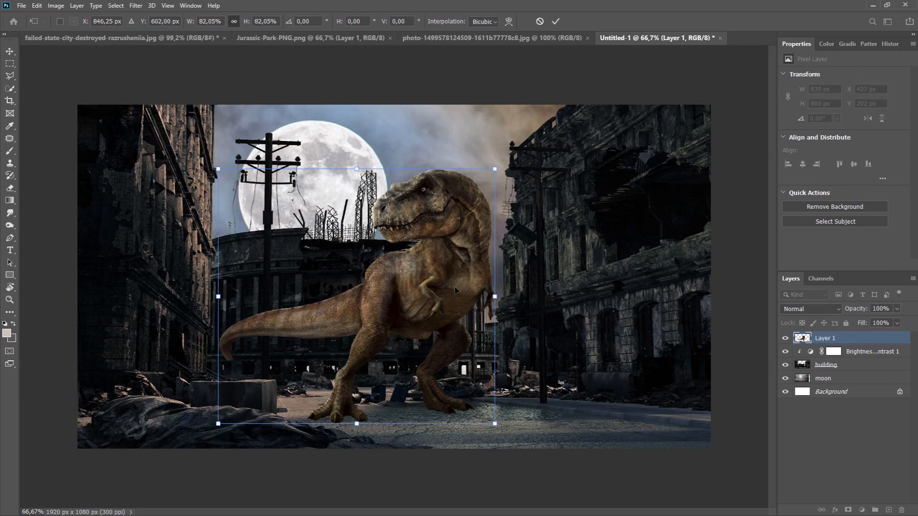
click(554, 22)
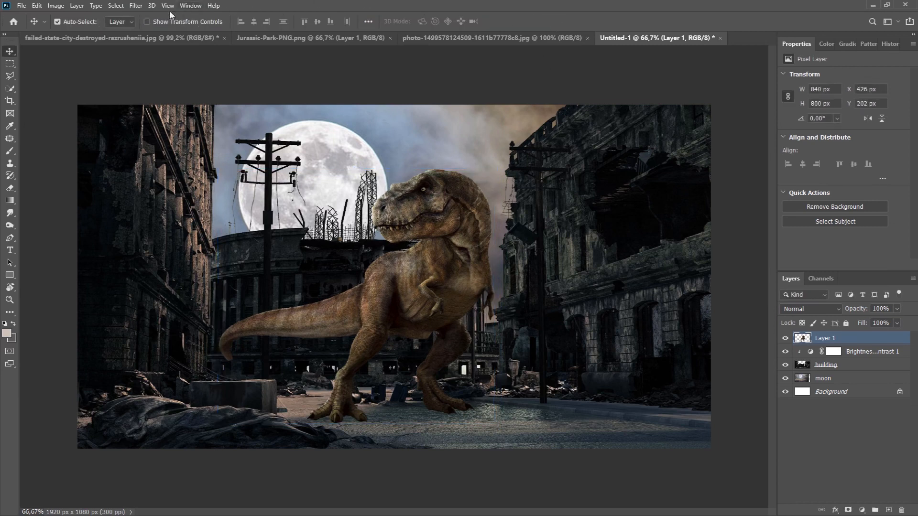
Defringe the T-rex layer with a width of 4 pixels and rename it dino.
click(96, 6)
mouse_move(77, 6)
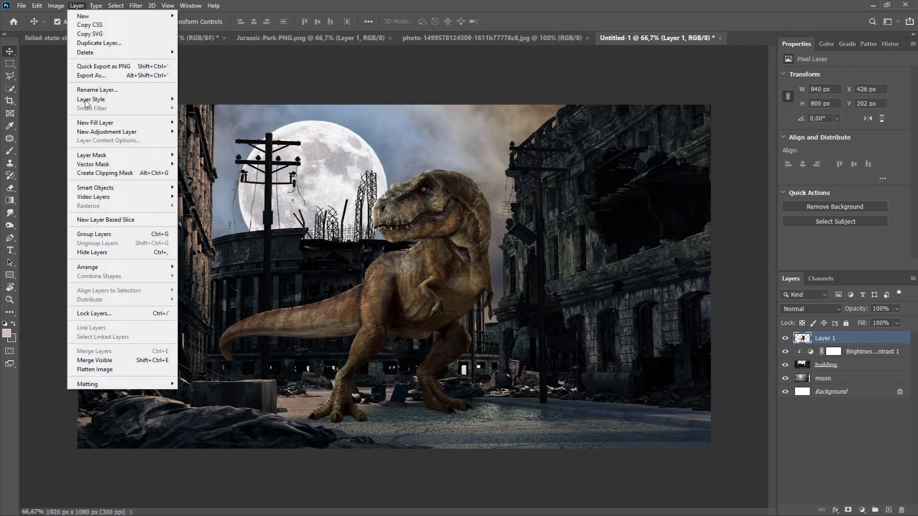
mouse_move(115, 384)
click(205, 392)
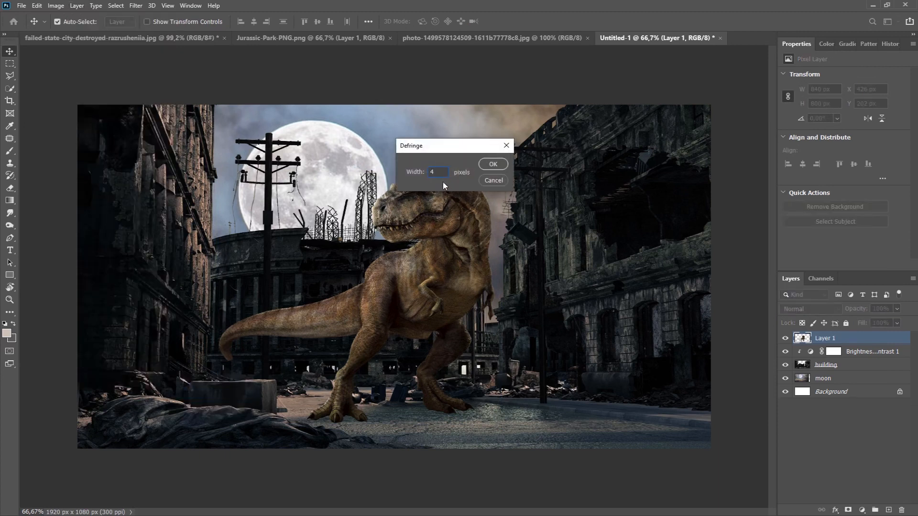
click(499, 166)
double_click(826, 339)
text(din)
key(Return)
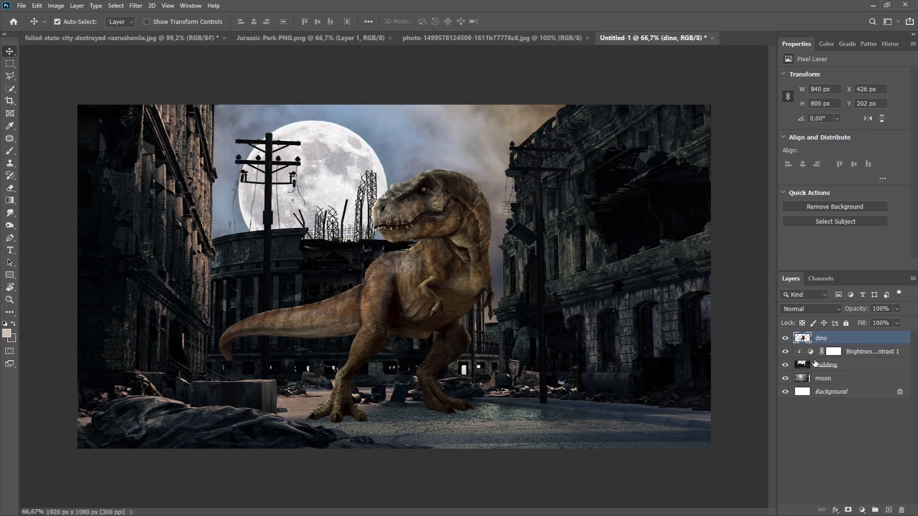
Add a layer named "shaodow dino on street" directly beneath the dino layer and set its blend mode to Overlay.
click(850, 353)
click(889, 510)
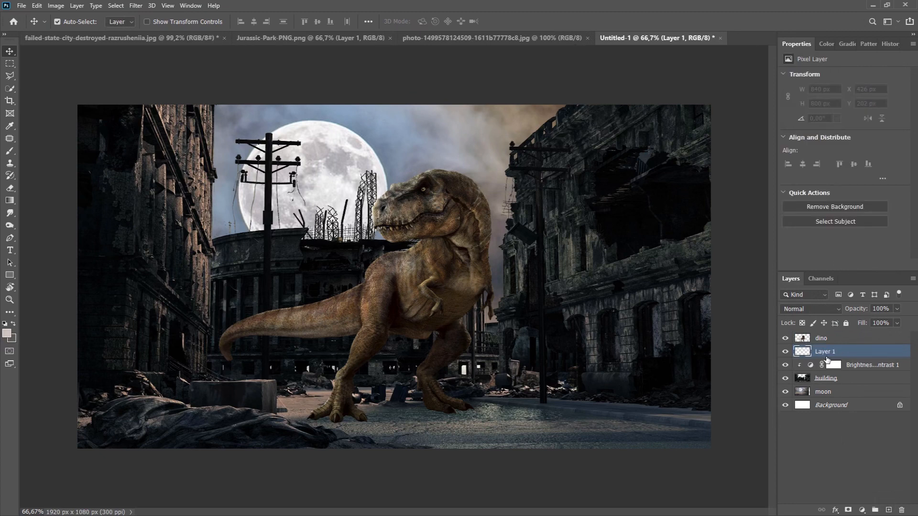
double_click(826, 355)
text(shaodow dino on street)
key(Return)
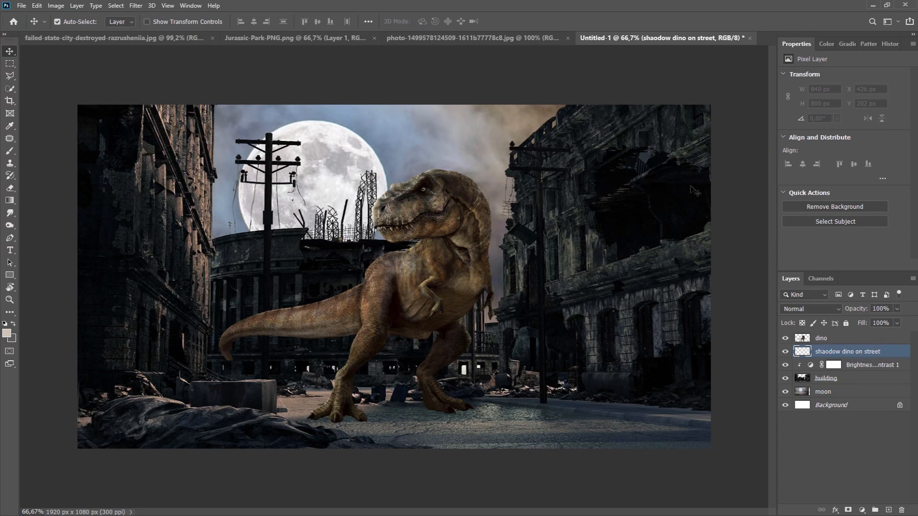
click(822, 44)
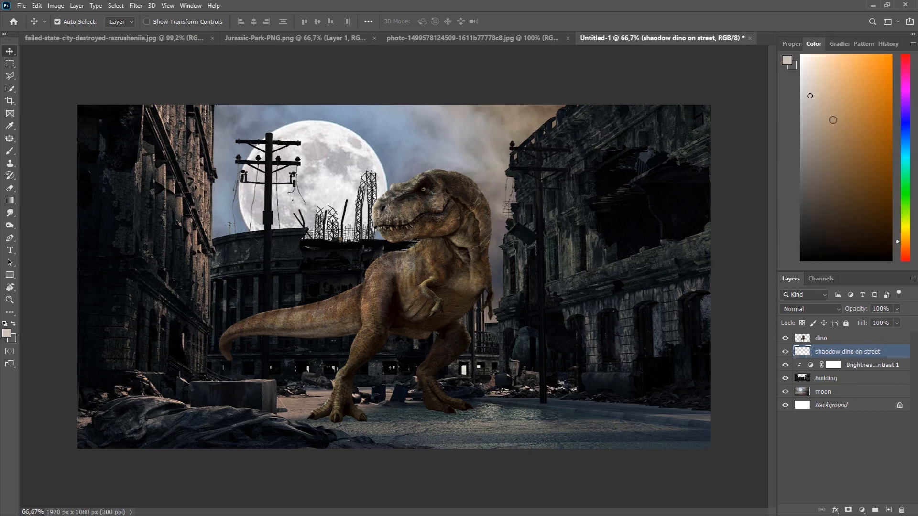
click(815, 309)
click(812, 377)
Paint a near-black shadow around the dino's feet on the street shadow layer with a soft 143 px brush.
click(9, 151)
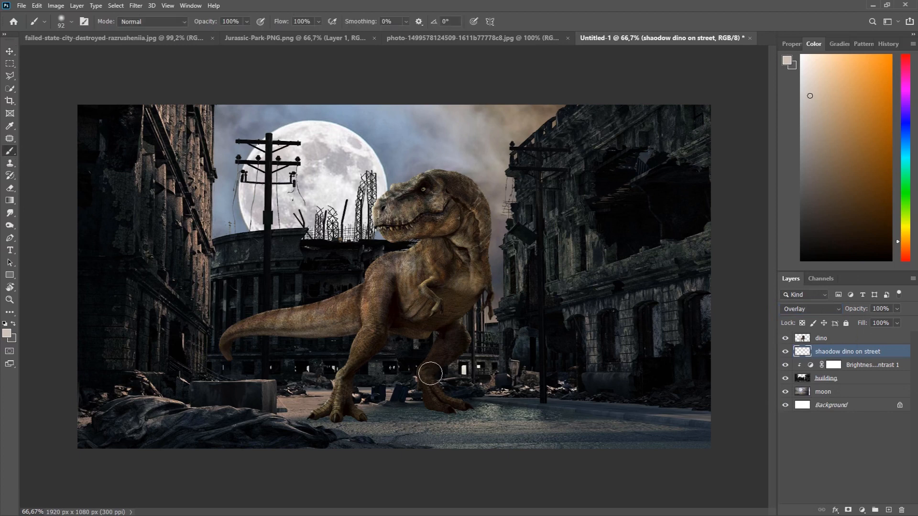
alt+right_click(460, 373)
drag(465, 262, 465, 261)
drag(449, 408, 457, 407)
click(810, 189)
drag(414, 408, 457, 408)
mouse_move(347, 421)
mouse_down()
mouse_move(325, 413)
mouse_move(365, 411)
mouse_up()
click(804, 241)
click(802, 248)
mouse_move(330, 409)
mouse_down()
mouse_move(358, 411)
mouse_move(303, 412)
mouse_move(467, 401)
mouse_up()
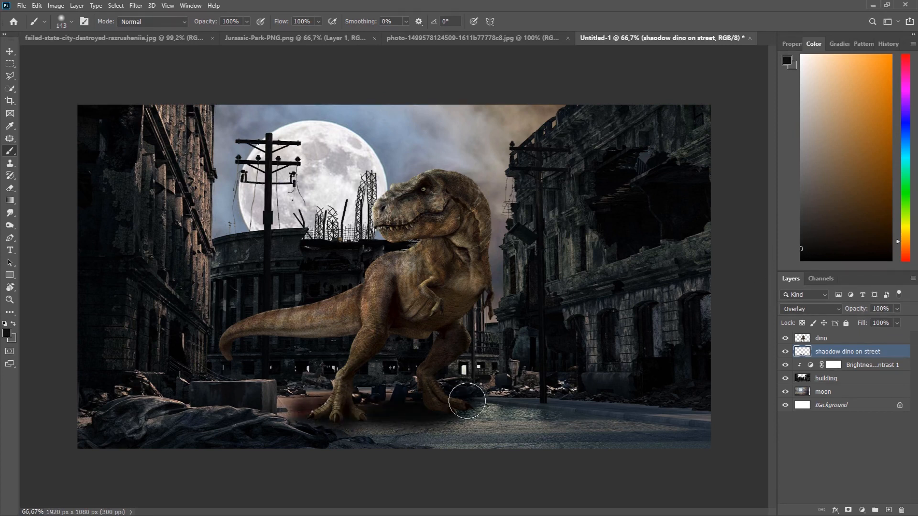
Extend the street shadow across the foreground and around the dino's legs using dark greys and a soft 158 px brush.
mouse_move(383, 421)
mouse_down()
mouse_move(492, 420)
mouse_move(400, 437)
mouse_move(702, 447)
mouse_move(368, 432)
mouse_move(389, 408)
mouse_up()
click(801, 233)
click(802, 252)
mouse_move(316, 419)
mouse_down()
mouse_move(531, 433)
mouse_move(486, 416)
mouse_move(381, 418)
mouse_move(521, 421)
mouse_up()
mouse_move(521, 422)
mouse_down()
mouse_move(541, 402)
mouse_move(556, 402)
mouse_move(388, 412)
mouse_up()
click(800, 207)
drag(446, 452, 538, 455)
click(801, 168)
drag(802, 180, 801, 187)
drag(368, 377, 338, 378)
mouse_move(304, 400)
mouse_down()
mouse_move(297, 405)
mouse_move(398, 384)
mouse_up()
click(802, 227)
mouse_move(294, 399)
mouse_down()
mouse_move(309, 400)
mouse_move(301, 390)
mouse_move(390, 392)
mouse_move(360, 384)
mouse_move(485, 406)
mouse_move(535, 399)
mouse_up()
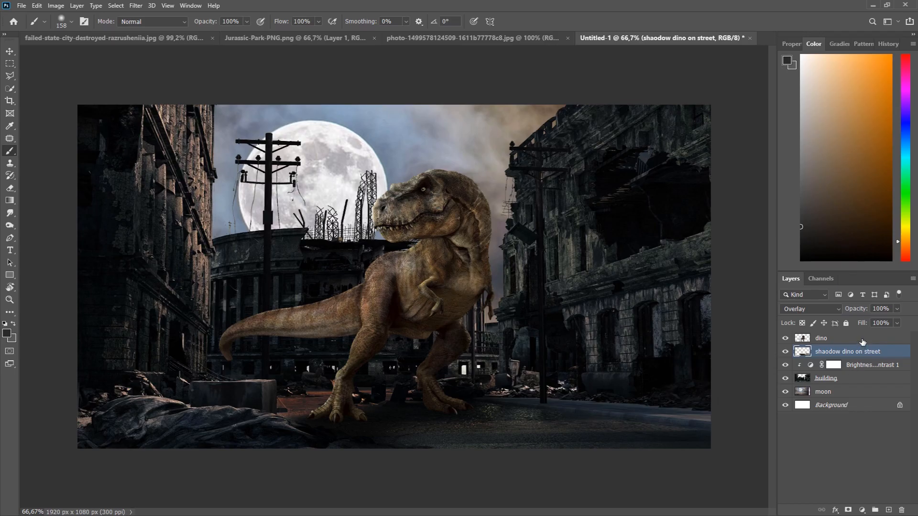
Add a Vibrance adjustment clipped to the dino layer with vibrance -60.
click(863, 340)
click(863, 511)
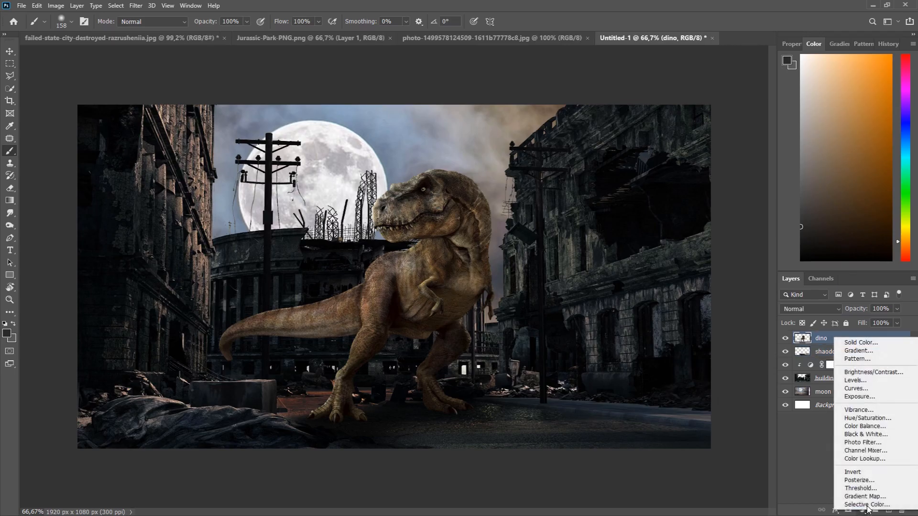
click(884, 411)
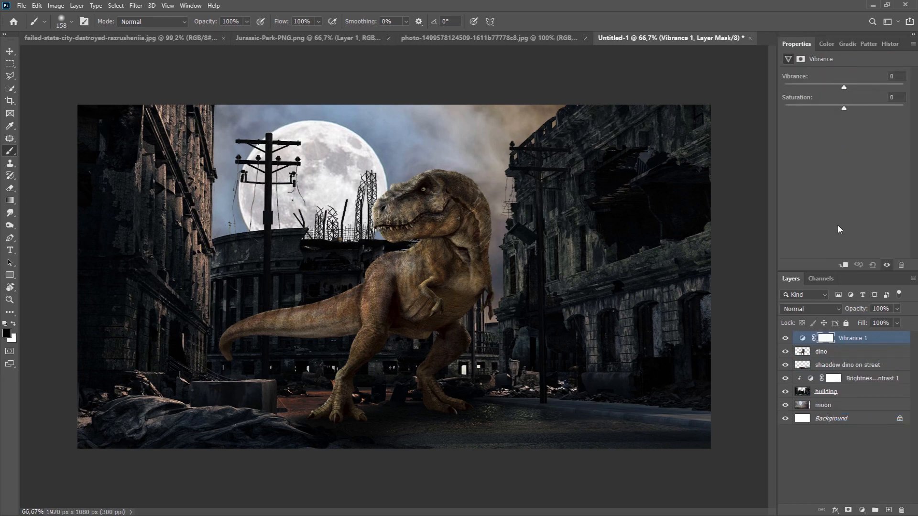
click(844, 265)
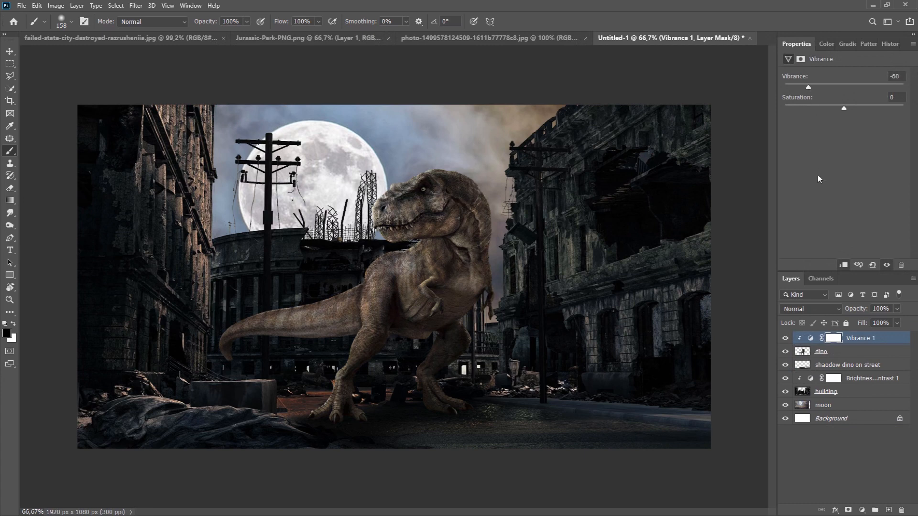
Add a Brightness/Contrast adjustment clipped to the dino layer with brightness -80.
click(862, 510)
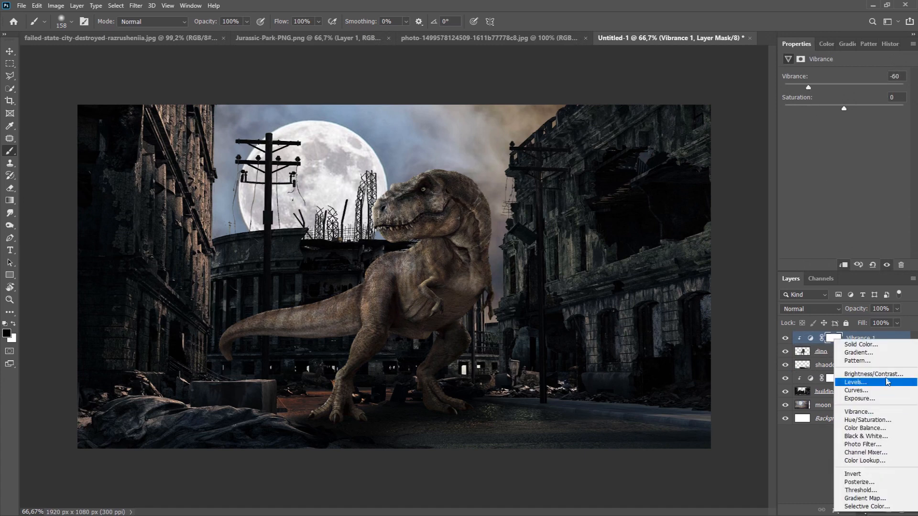
click(853, 377)
click(845, 266)
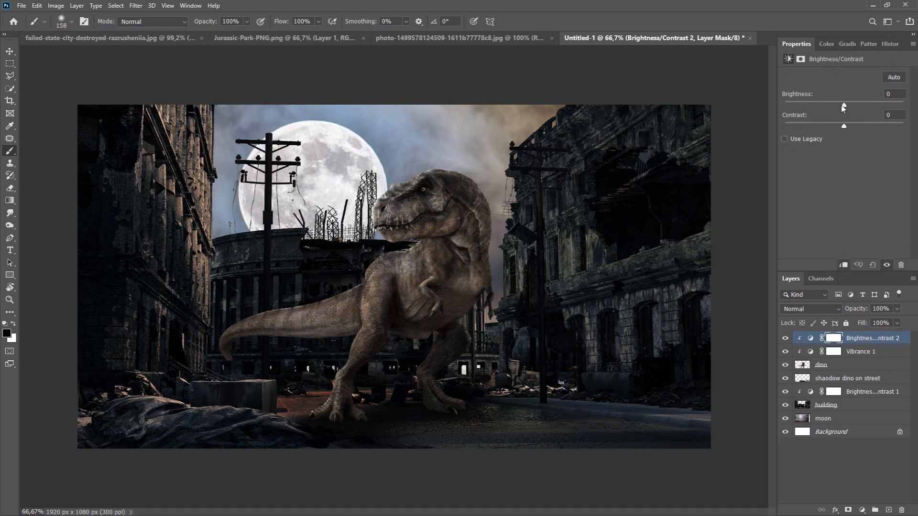
drag(844, 106, 814, 106)
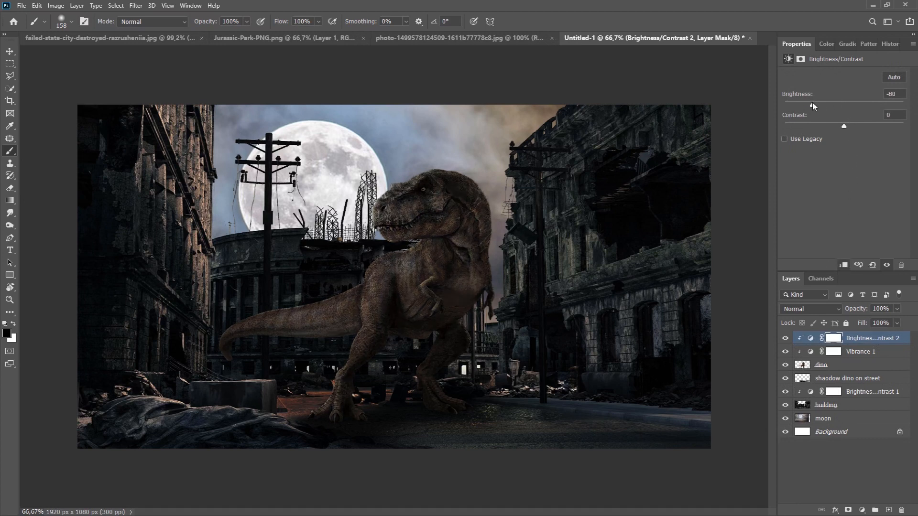
Add another clipped Brightness/Contrast adjustment to the dino with brightness 66 and paint its mask black over the shaded neck, body and legs.
click(864, 510)
click(873, 371)
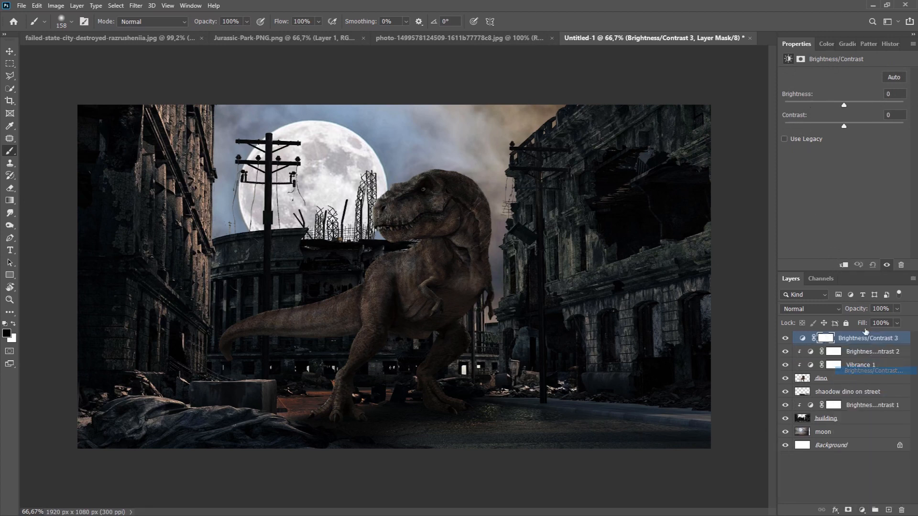
click(844, 265)
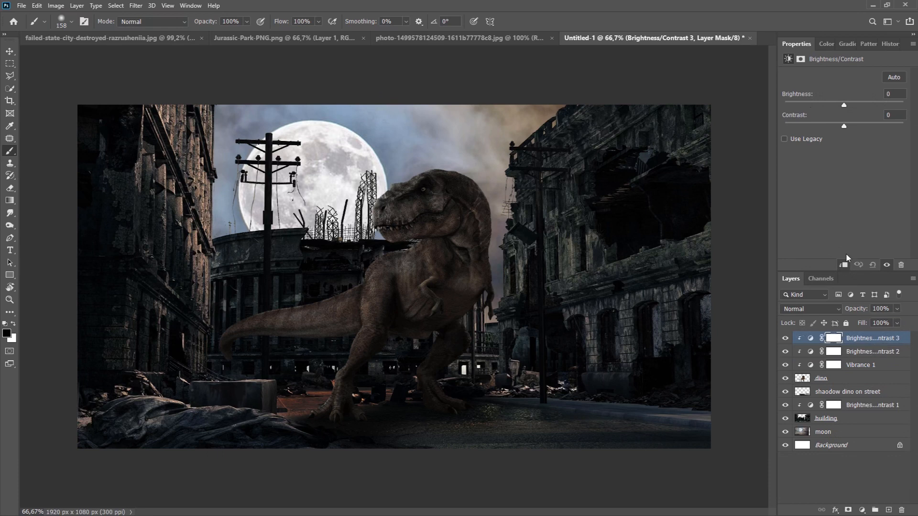
drag(854, 107, 870, 107)
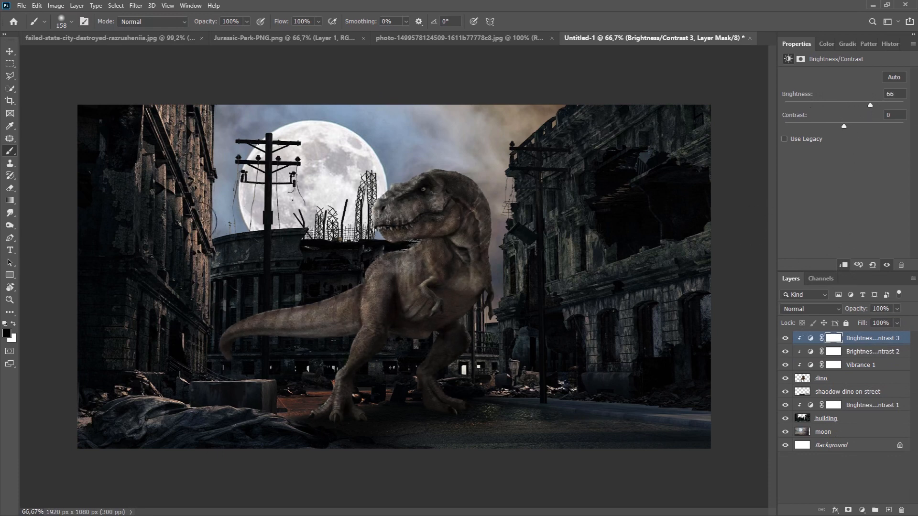
click(834, 339)
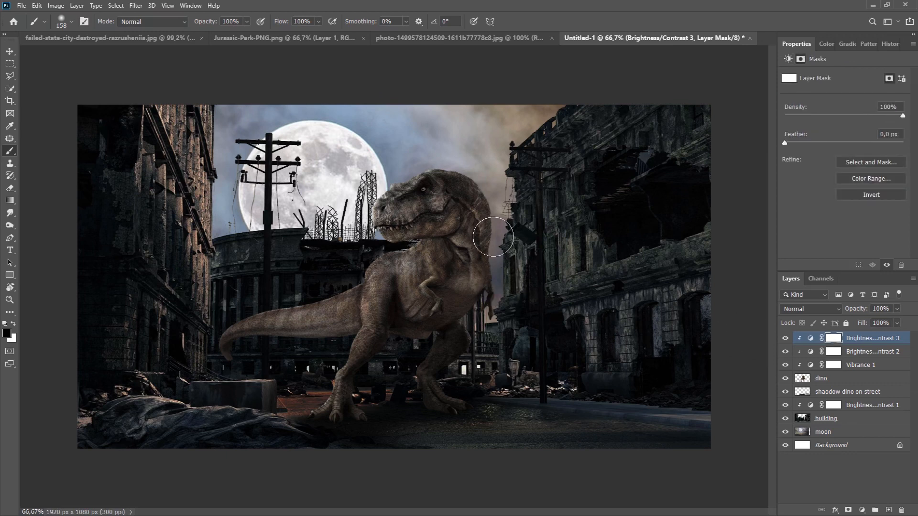
mouse_move(491, 234)
mouse_down()
mouse_move(479, 284)
mouse_move(444, 305)
mouse_move(446, 389)
mouse_move(344, 410)
mouse_move(292, 338)
mouse_move(477, 280)
mouse_move(480, 219)
mouse_move(474, 259)
mouse_move(418, 402)
mouse_move(404, 336)
mouse_move(383, 302)
mouse_move(483, 245)
mouse_up()
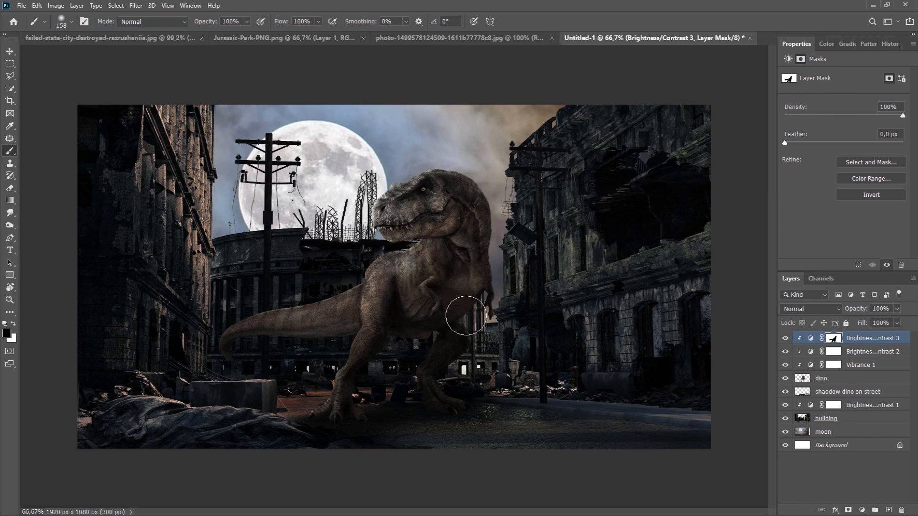
Add a top layer named "shadow body dino", clip it to the dino, and set its blend mode to Overlay.
click(889, 510)
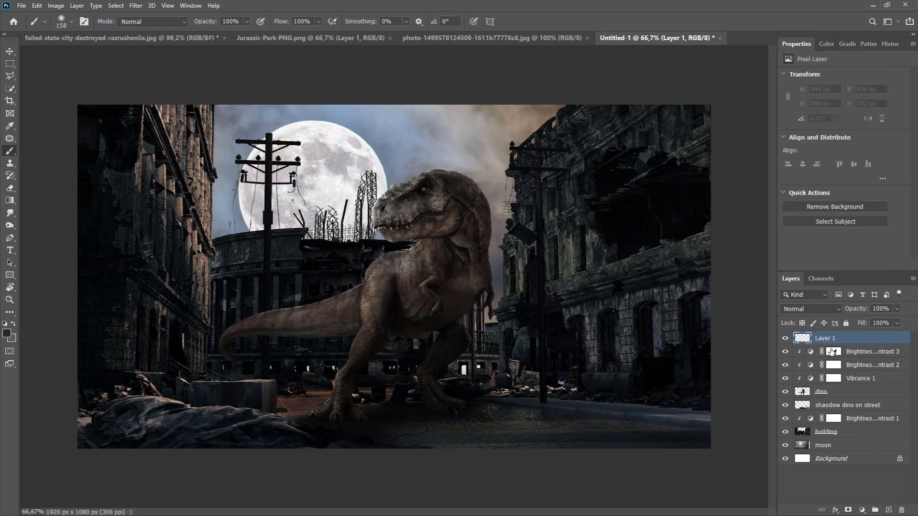
double_click(826, 338)
text(shadow body dino)
key(Return)
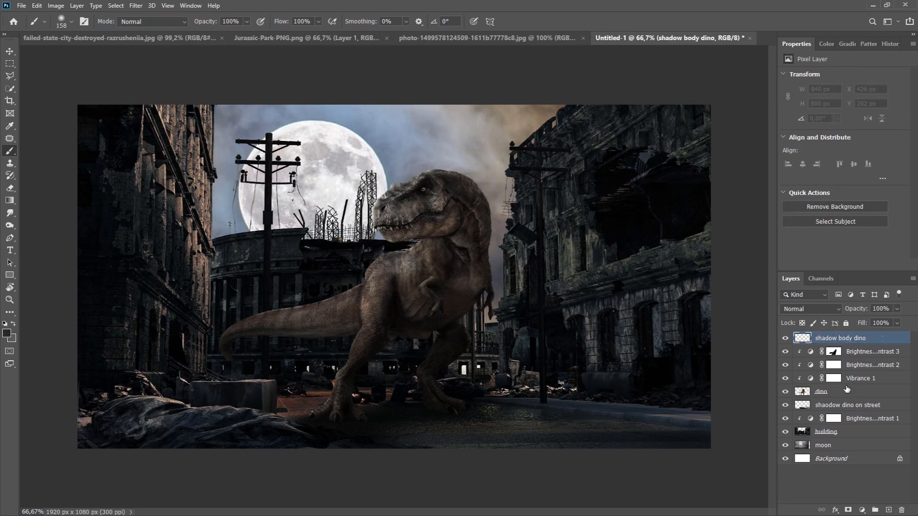
key(alt)
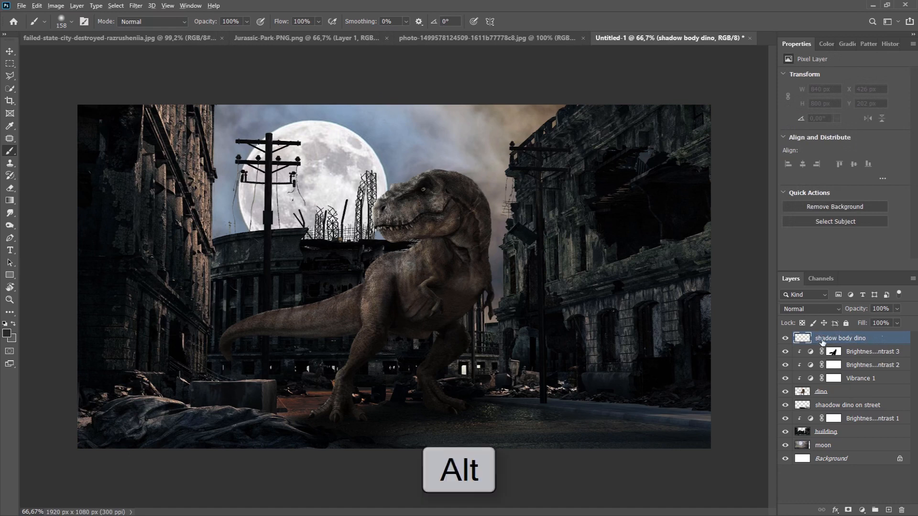
alt+click(817, 340)
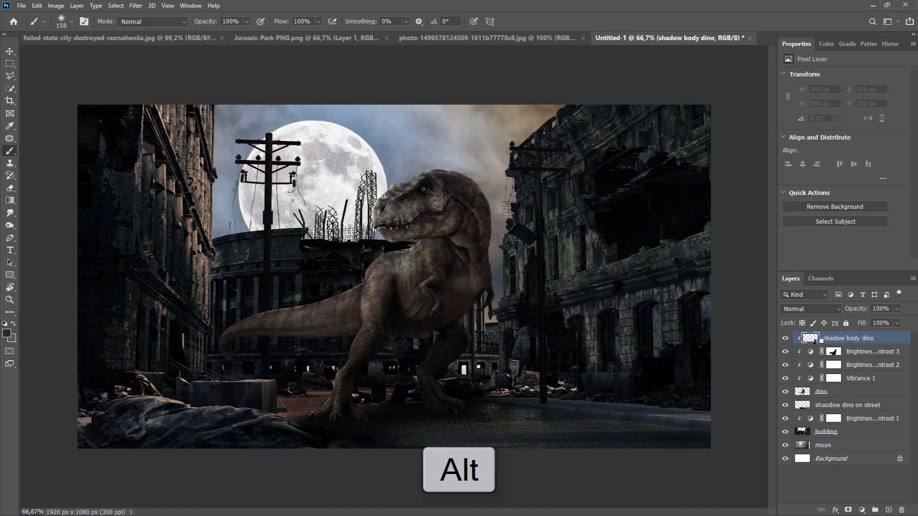
click(822, 311)
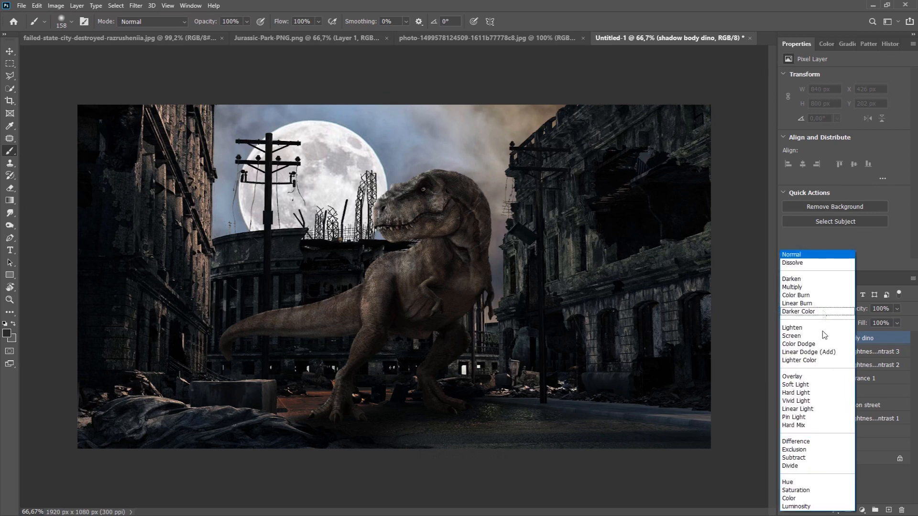
click(813, 377)
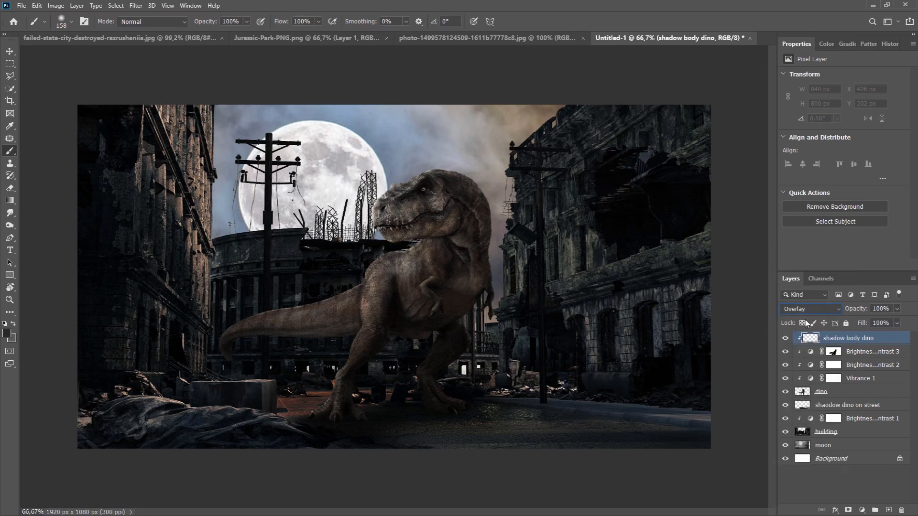
Brush varied dark greys onto the shadow body dino layer to deepen the shading on the dinosaur's neck, body, legs and tail.
click(826, 44)
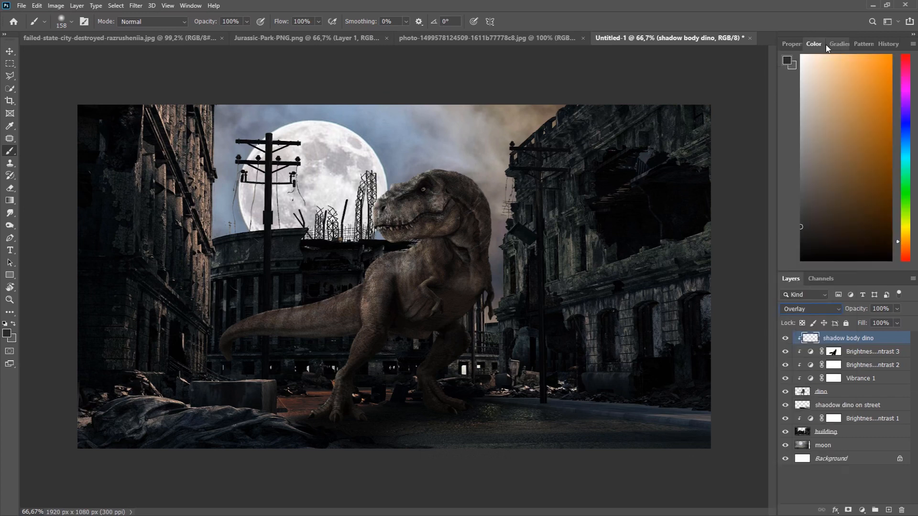
click(803, 214)
mouse_move(495, 222)
mouse_down()
mouse_move(452, 317)
mouse_move(479, 321)
mouse_move(486, 295)
mouse_move(461, 320)
mouse_move(470, 348)
mouse_move(447, 378)
mouse_move(474, 422)
mouse_move(404, 382)
mouse_move(405, 321)
mouse_move(377, 361)
mouse_move(357, 423)
mouse_move(394, 397)
mouse_move(414, 328)
mouse_move(467, 281)
mouse_up()
click(800, 236)
mouse_move(356, 343)
mouse_down()
mouse_move(338, 343)
mouse_move(353, 325)
mouse_move(348, 332)
mouse_up()
click(801, 207)
mouse_move(343, 331)
mouse_down()
mouse_move(227, 350)
mouse_move(349, 322)
mouse_up()
click(804, 228)
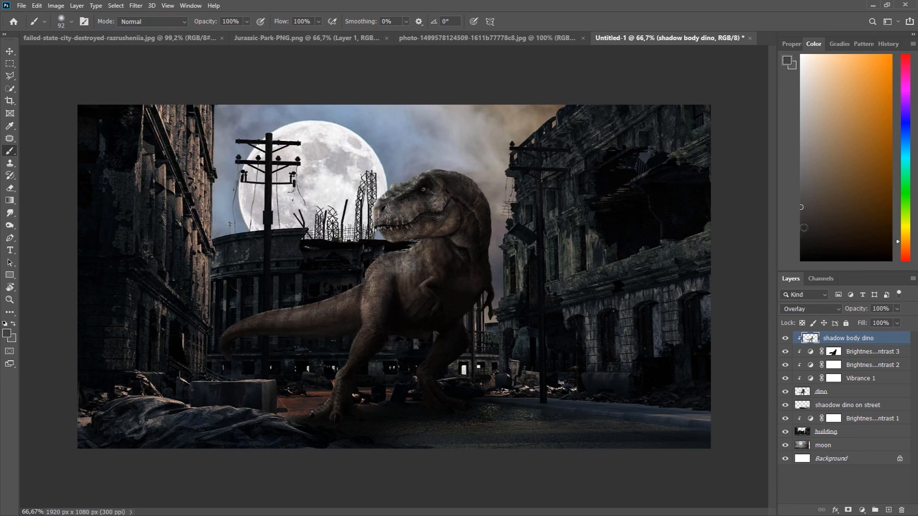
mouse_move(250, 342)
mouse_down()
mouse_move(330, 337)
mouse_move(345, 350)
mouse_move(334, 324)
mouse_up()
click(802, 208)
click(804, 220)
drag(354, 316, 344, 326)
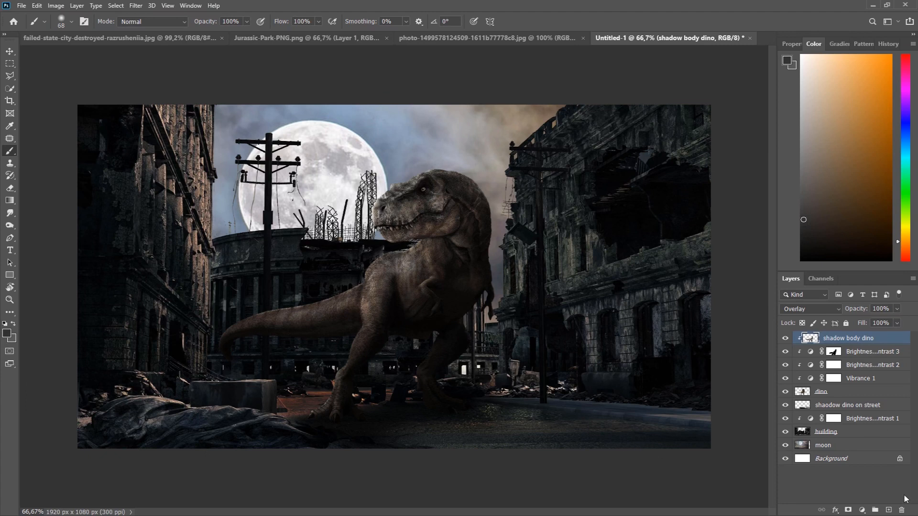
Add a Color Lookup adjustment above all layers with the HorrorBlue.3DL 3D LUT and set its fill to 30%.
click(866, 510)
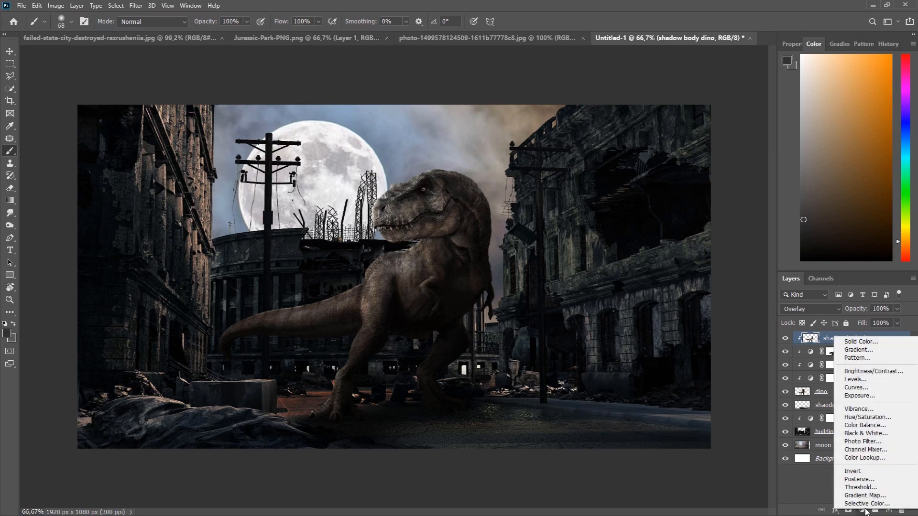
click(880, 458)
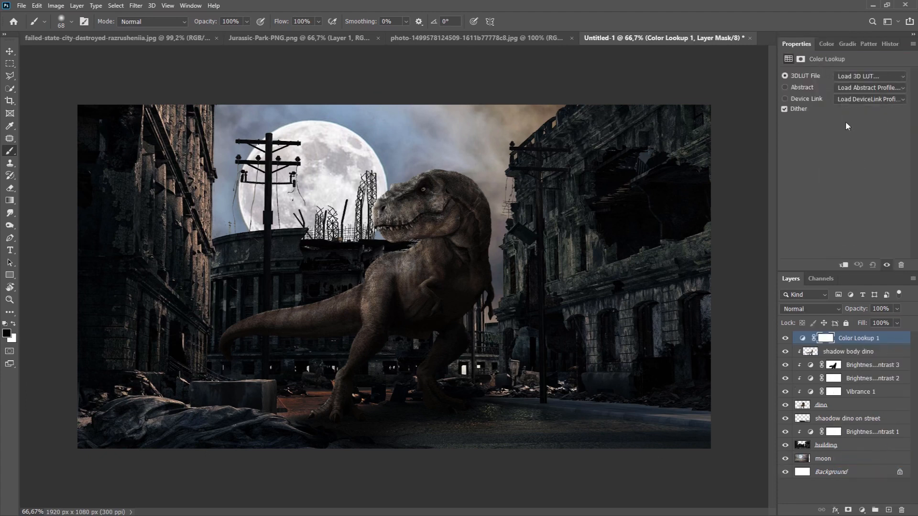
click(849, 76)
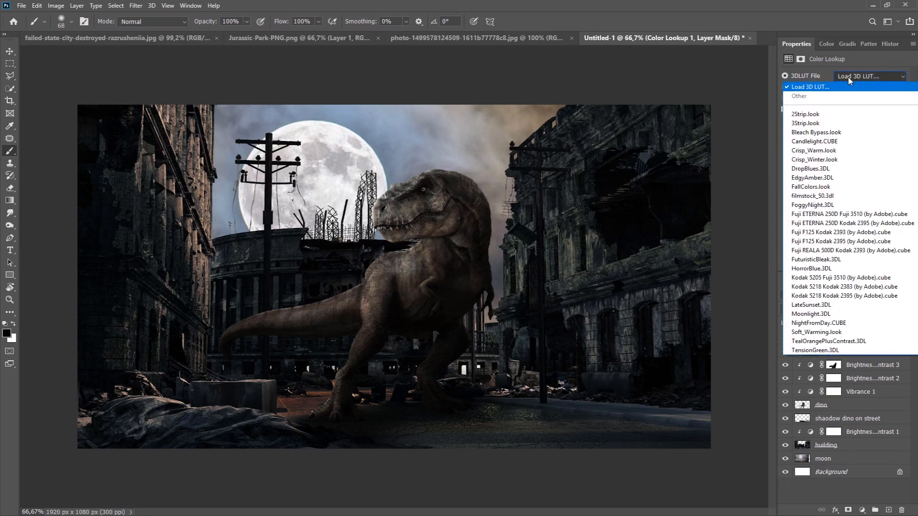
click(851, 269)
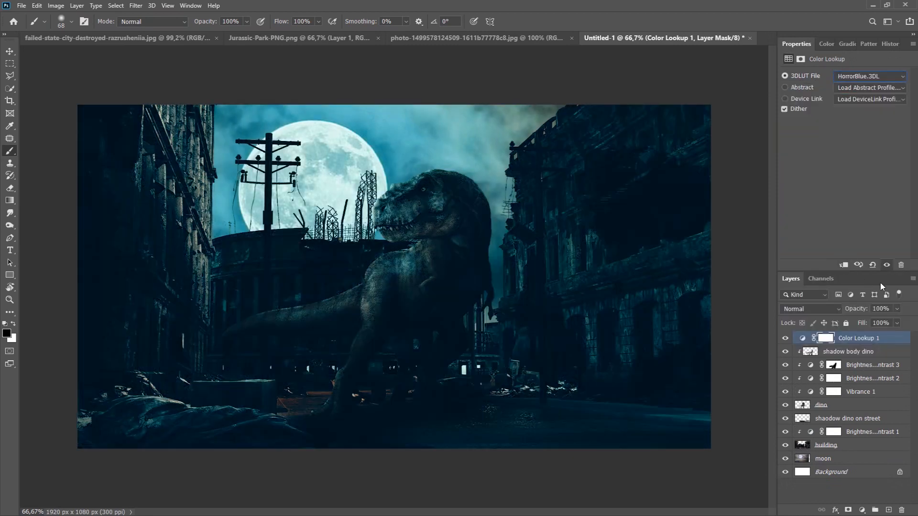
click(898, 323)
click(863, 334)
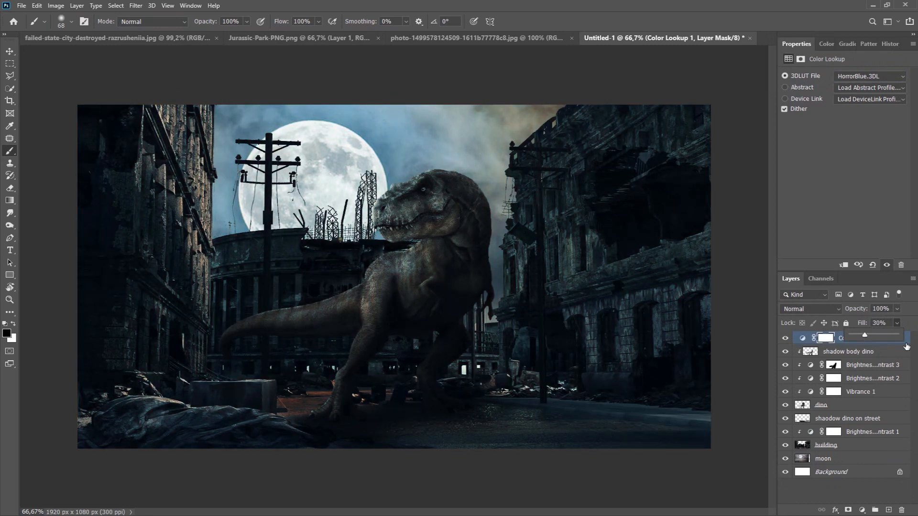
Add a linear Gradient Fill layer on top, fading from black (000000) to transparent at a 90° angle and 100% scale.
click(862, 510)
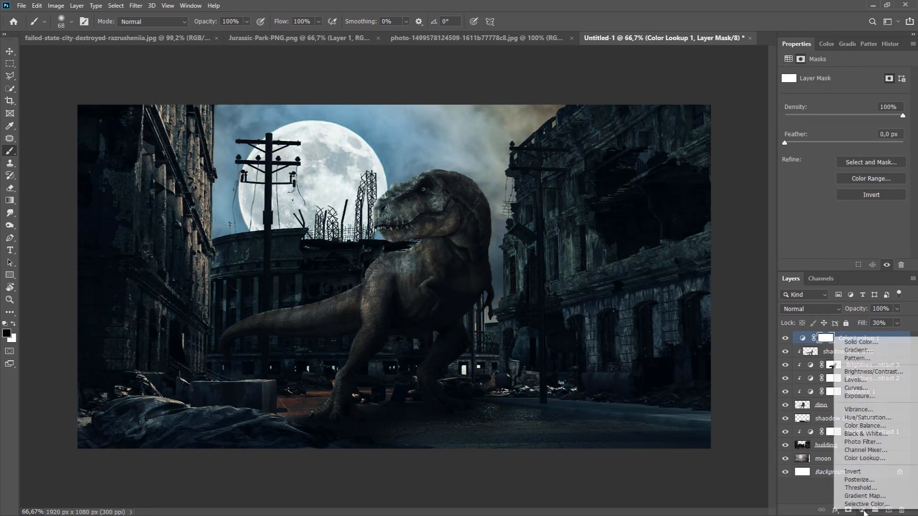
click(878, 355)
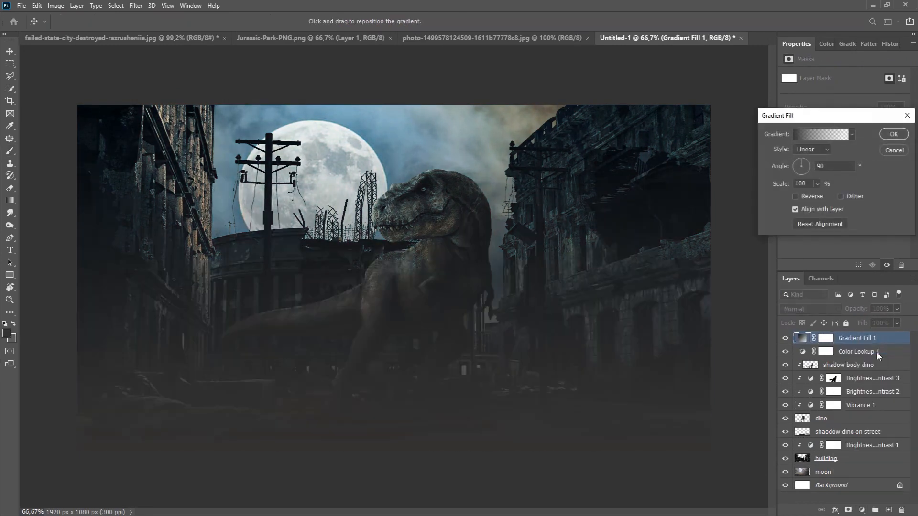
click(815, 134)
click(643, 372)
click(686, 412)
drag(390, 427, 344, 455)
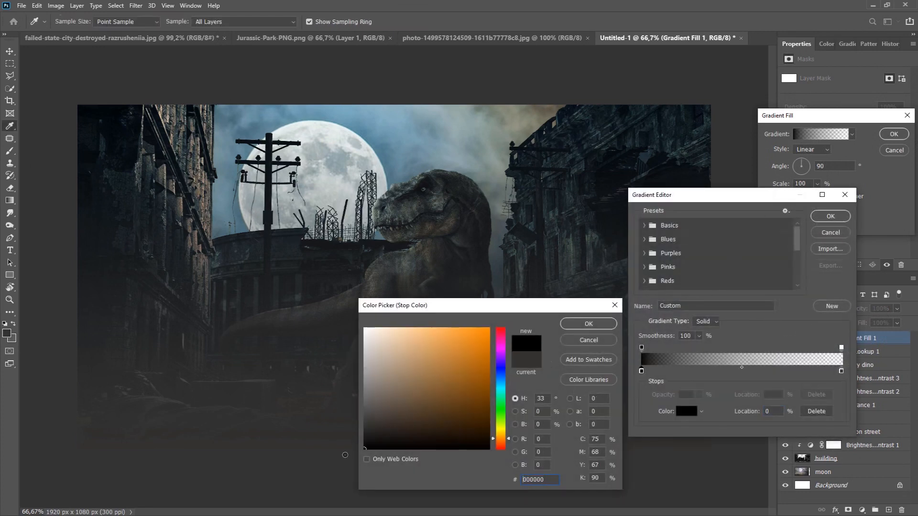
click(589, 324)
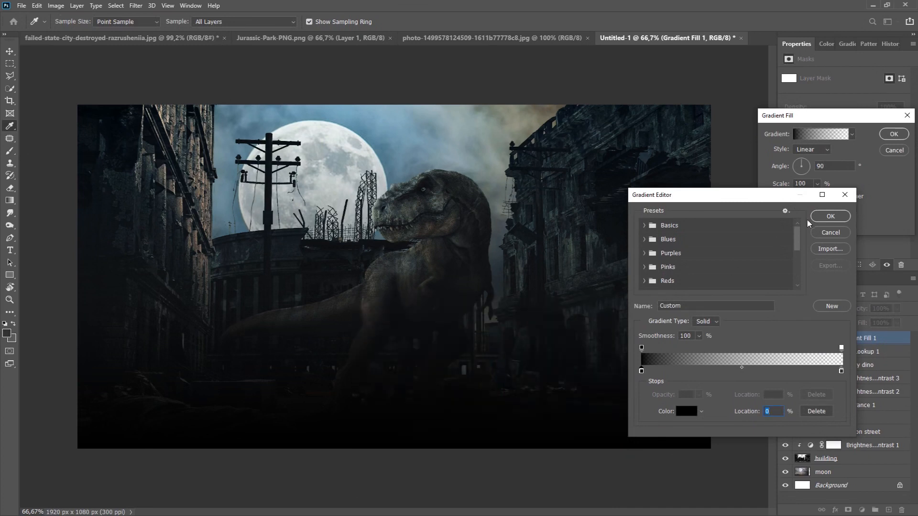
click(822, 217)
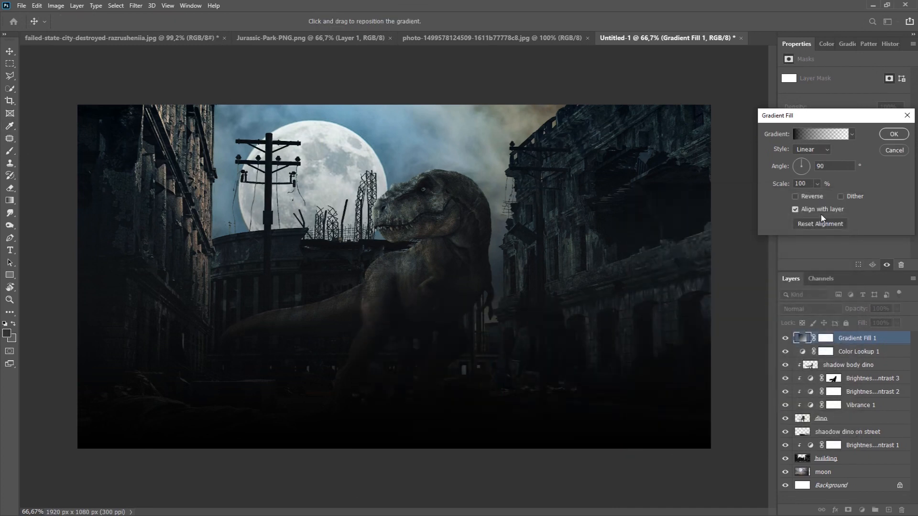
click(893, 135)
key(b)
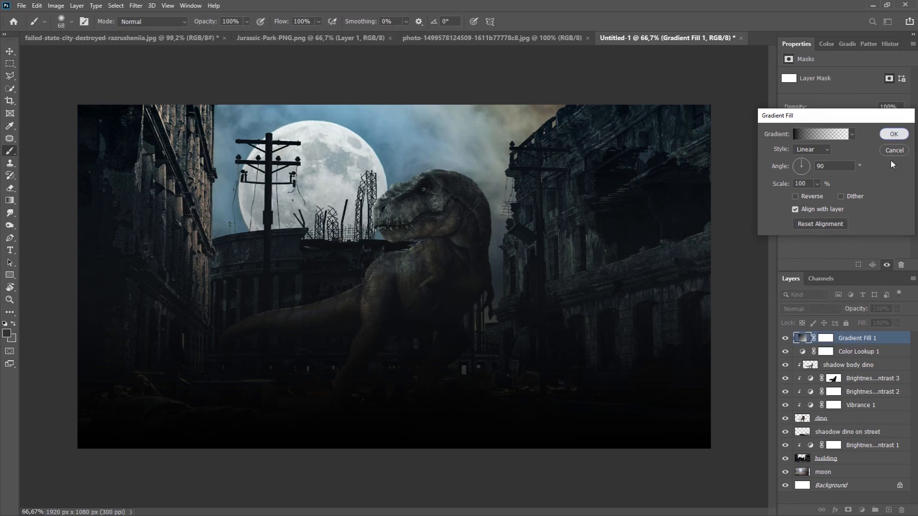
Set the gradient fill layer to Soft Light at 27% opacity and compare the image with and without it.
click(838, 309)
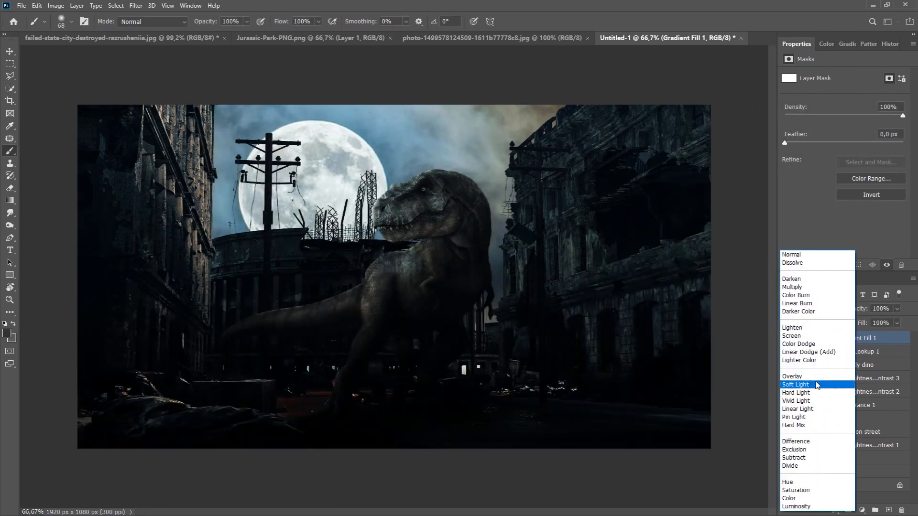
click(844, 384)
click(897, 311)
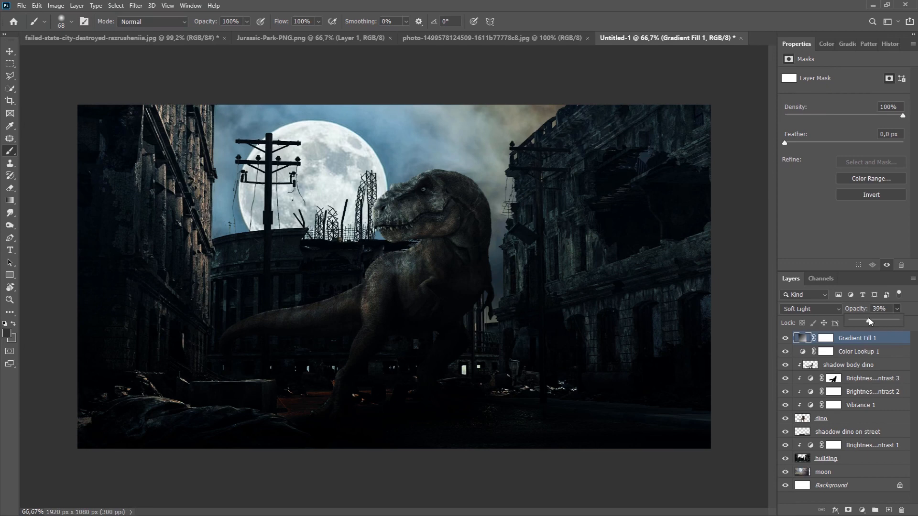
drag(868, 319, 864, 319)
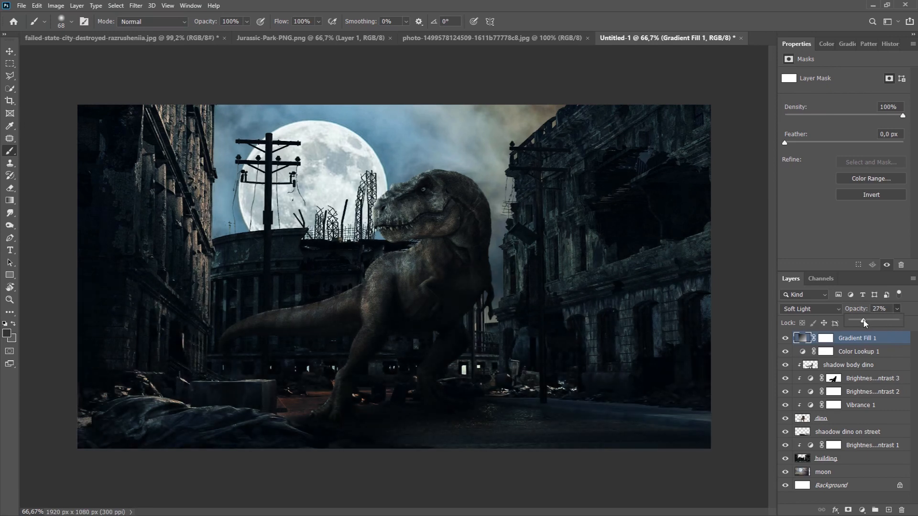
click(787, 340)
click(787, 340)
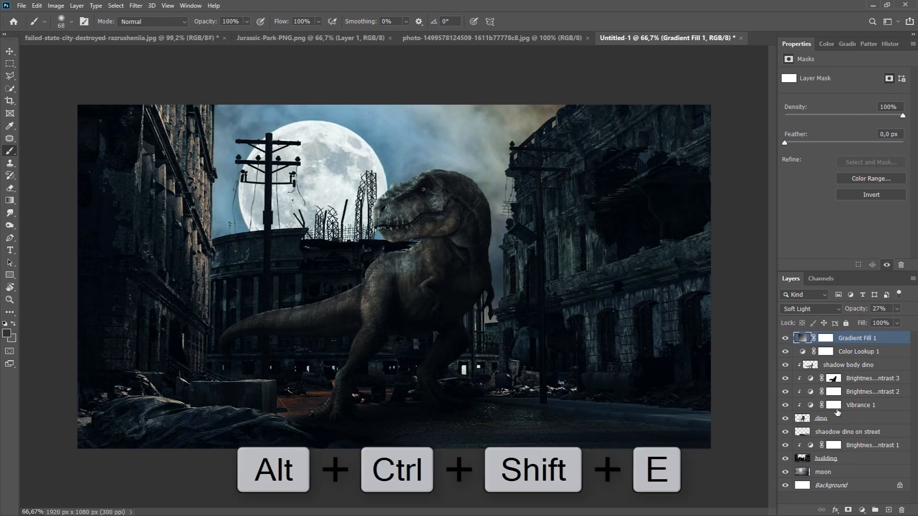
Stamp all visible layers into a new top layer, then brighten it and shift its tones toward green with the Camera Raw Filter.
key(ctrl+shift+alt+e)
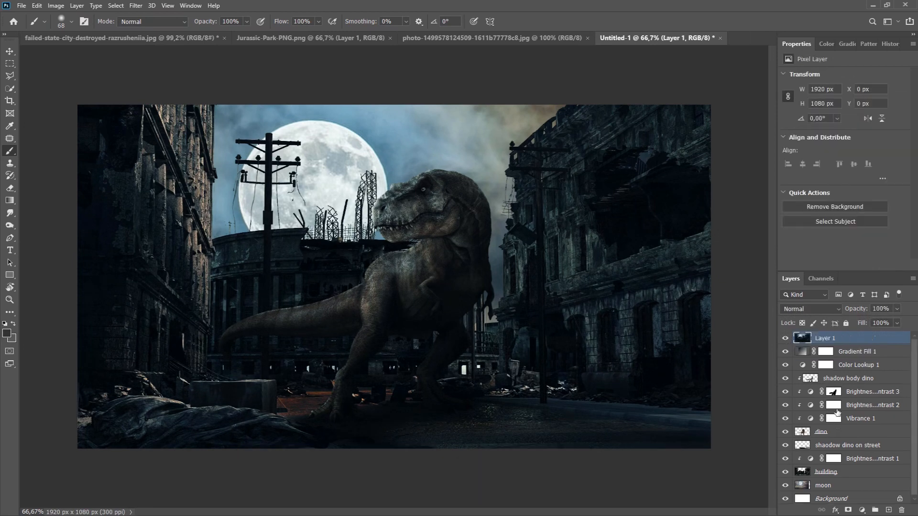
click(135, 6)
click(157, 62)
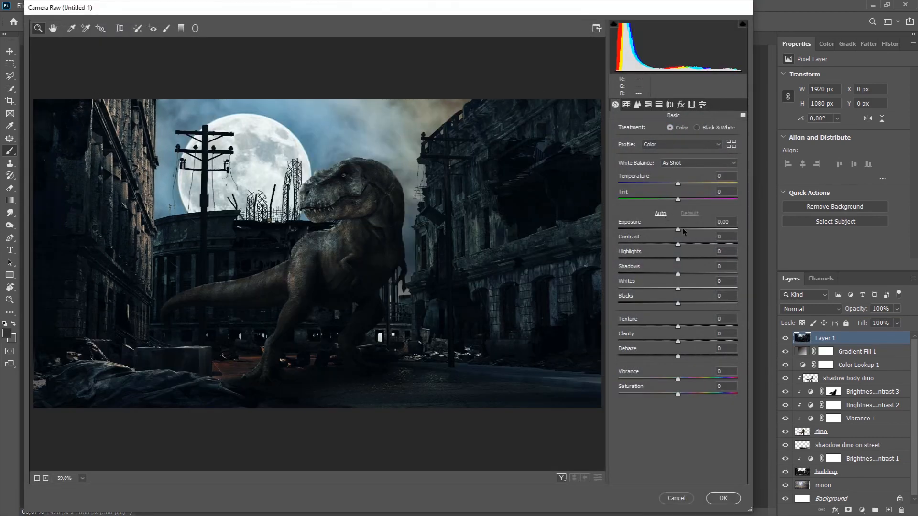
drag(676, 226, 686, 226)
mouse_move(677, 179)
mouse_down()
mouse_move(688, 180)
mouse_move(672, 193)
mouse_up()
drag(676, 240, 687, 391)
click(679, 272)
click(710, 499)
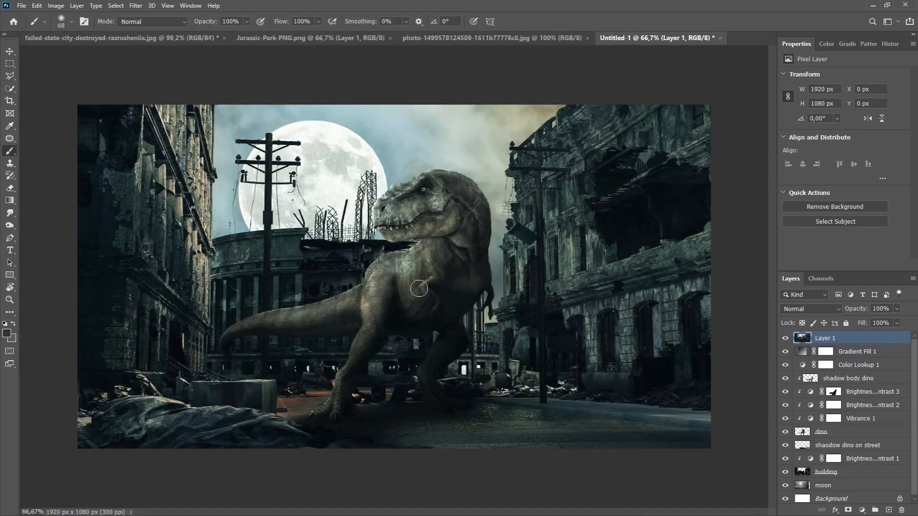
Apply a custom Lens Correction to the merged layer with vignette amount -65 and midpoint +34.
click(138, 6)
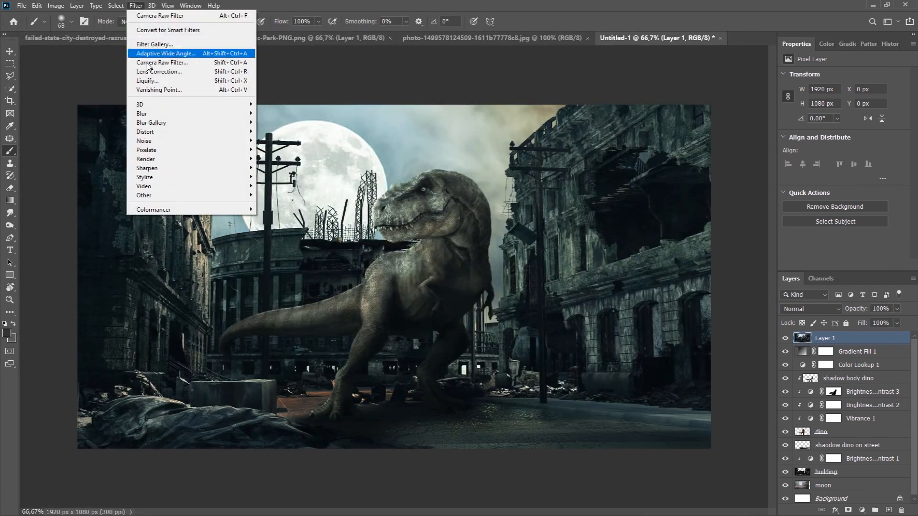
click(148, 74)
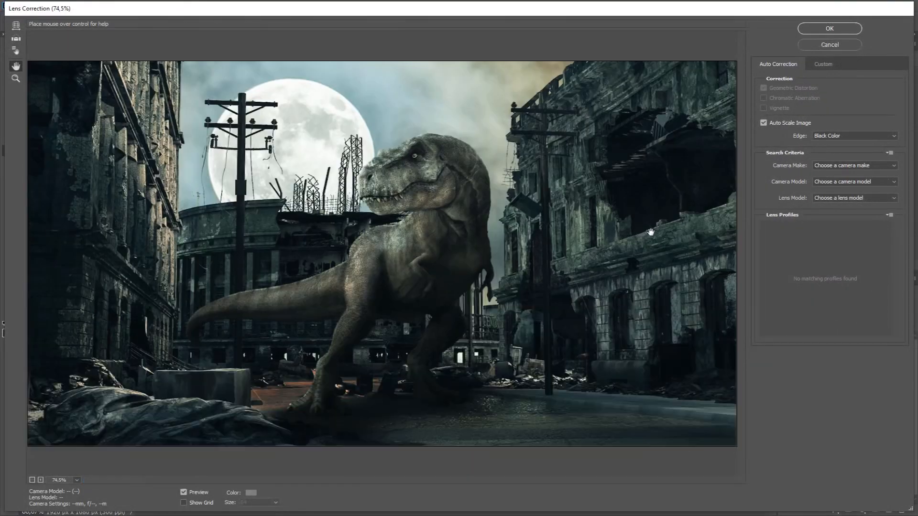
click(823, 65)
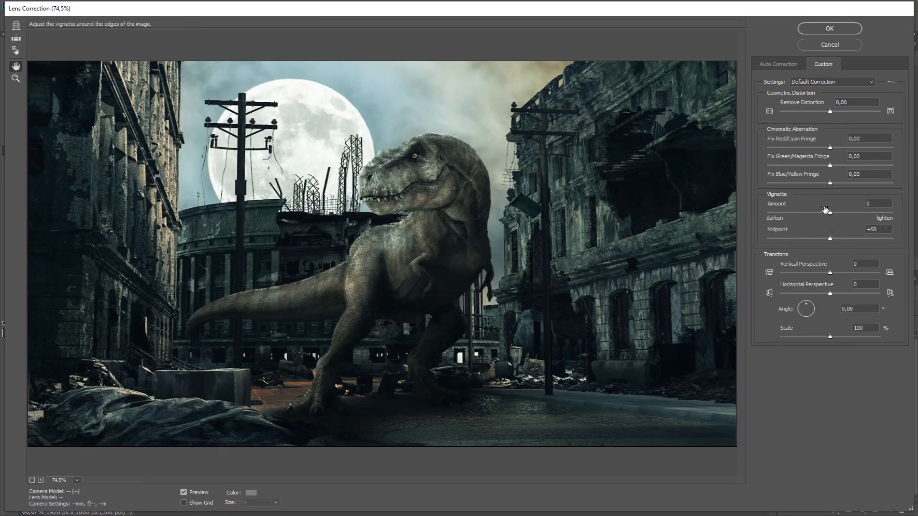
drag(830, 212, 797, 206)
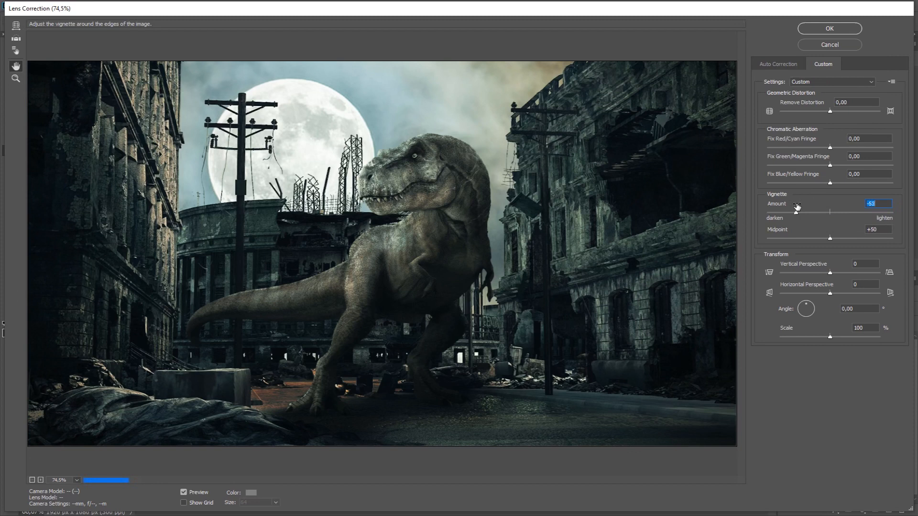
drag(830, 238, 810, 238)
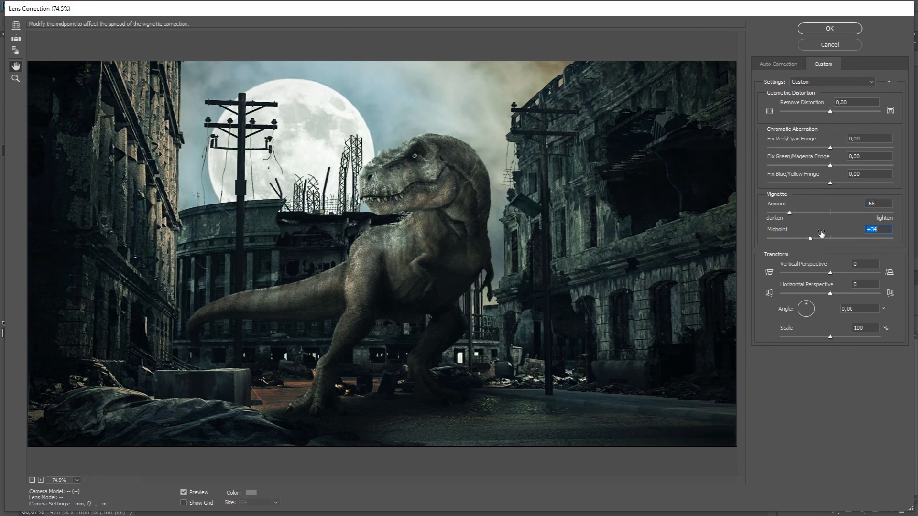
click(826, 28)
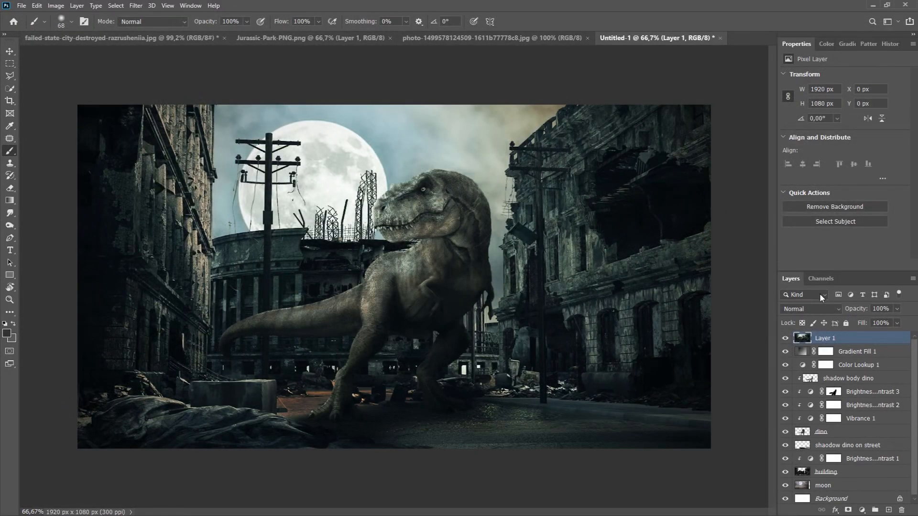